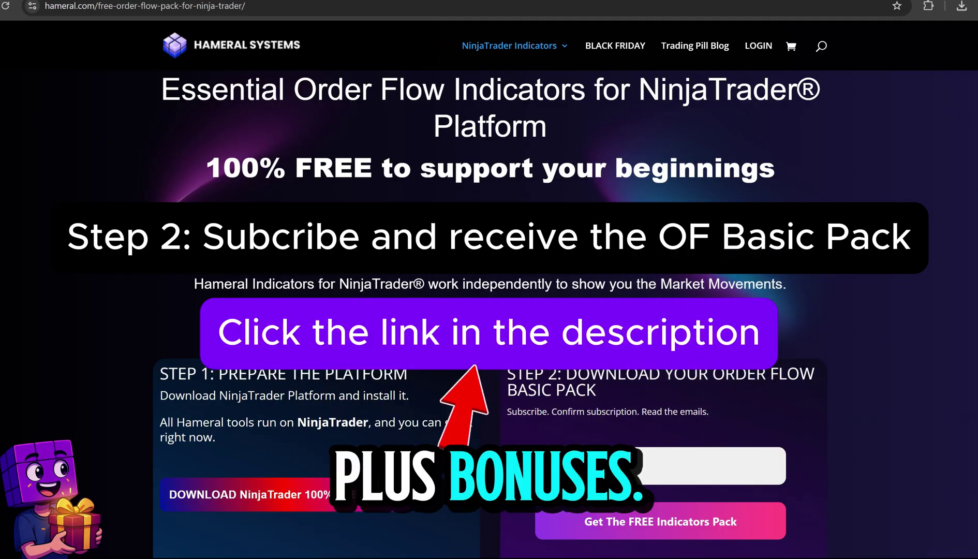
Look through the free Hameral order flow indicator pack page down to the individual indicator descriptions
scroll(183, 154, down, 3)
scroll(489, 311, down, 6)
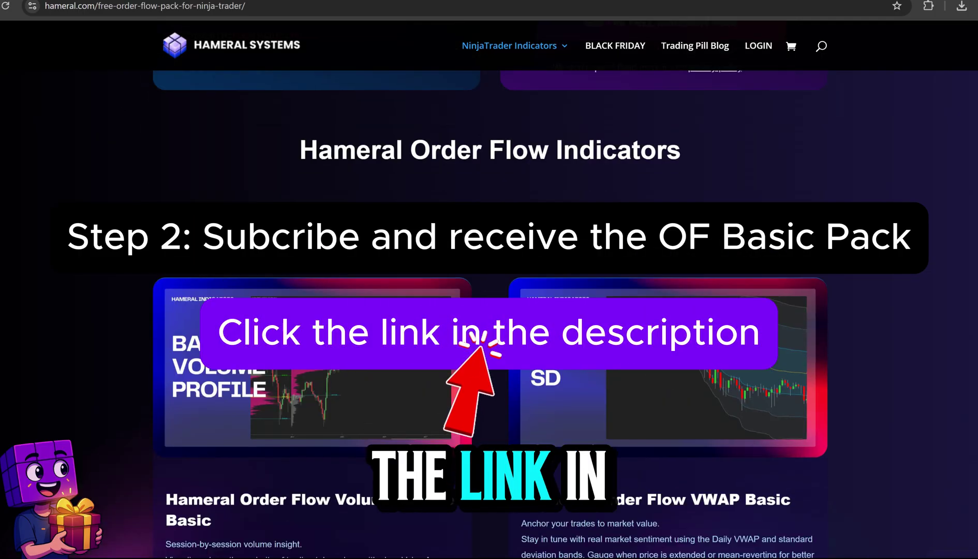
scroll(574, 308, down, 15)
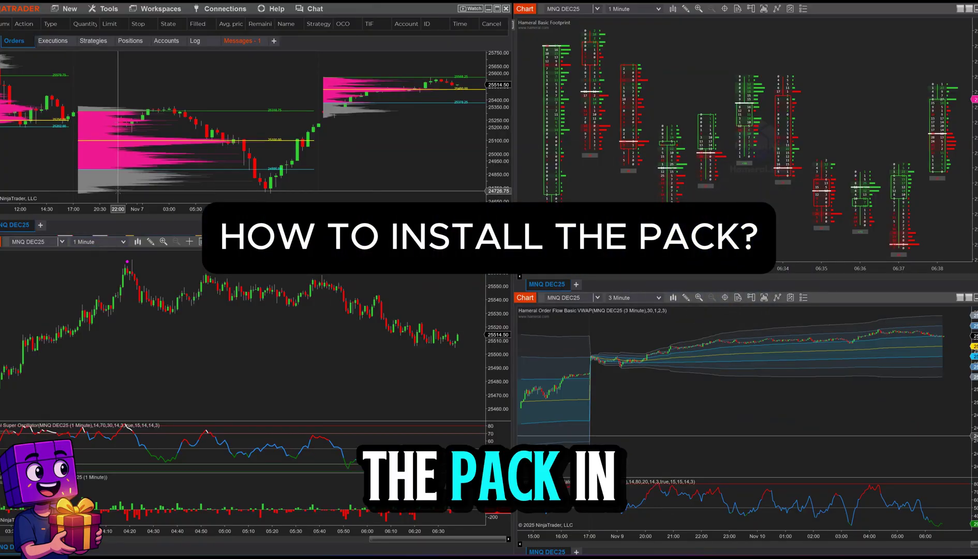
Import the NinjaScript add-on archive HameralOrderFlowBasicPackV1.4.zip from the NINJA ADDONS folder
click(106, 9)
mouse_move(155, 124)
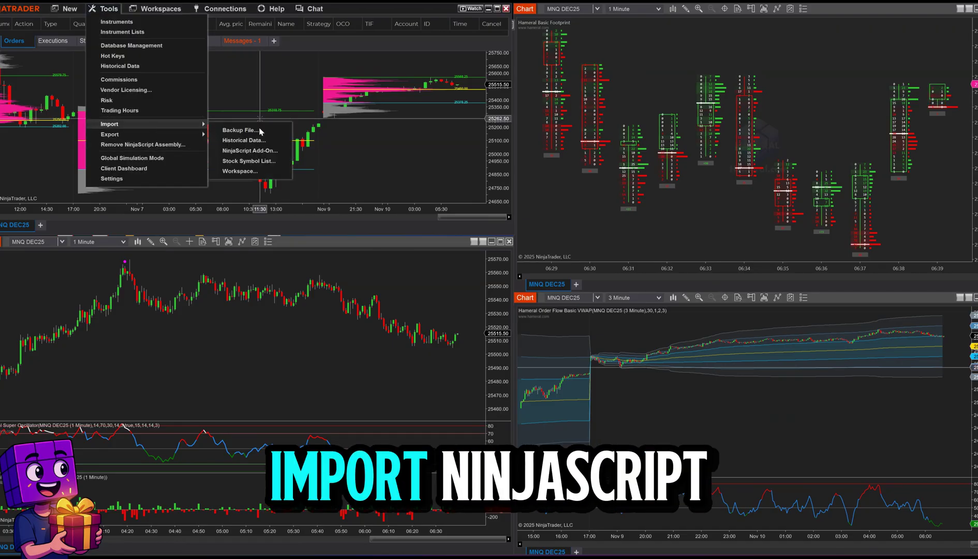
click(244, 150)
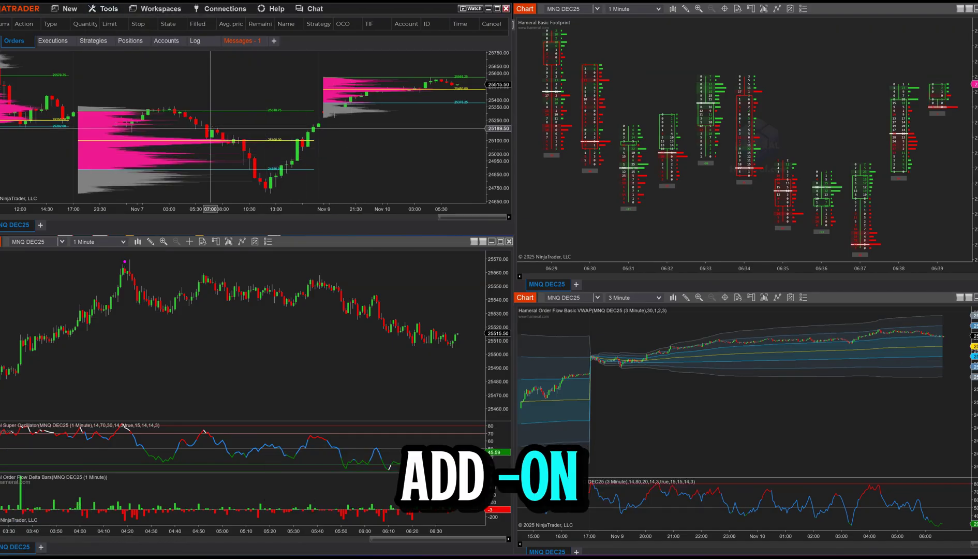
click(147, 120)
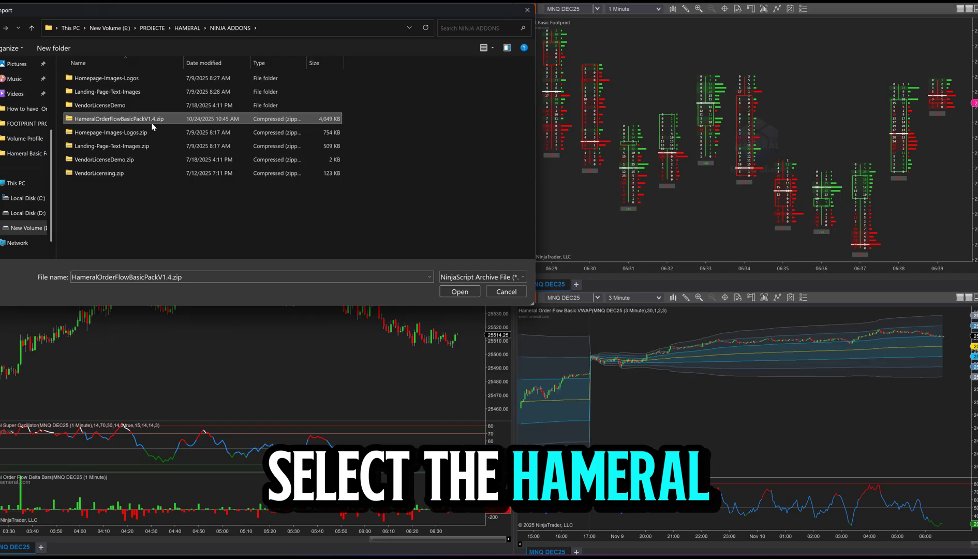
click(460, 292)
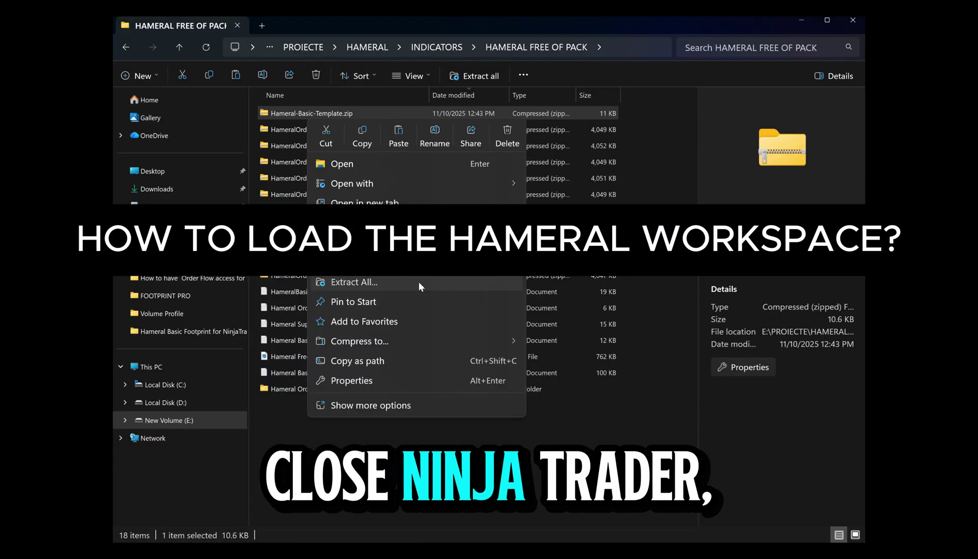
Extract Hameral-Basic-Template.zip into its own folder in HAMERAL FREE OF PACK and open the extracted folder
click(418, 281)
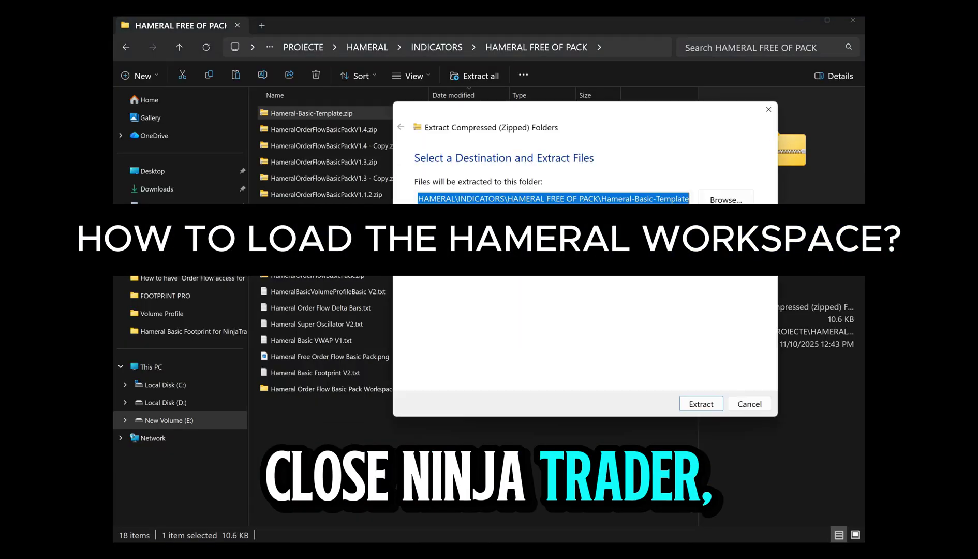
click(694, 409)
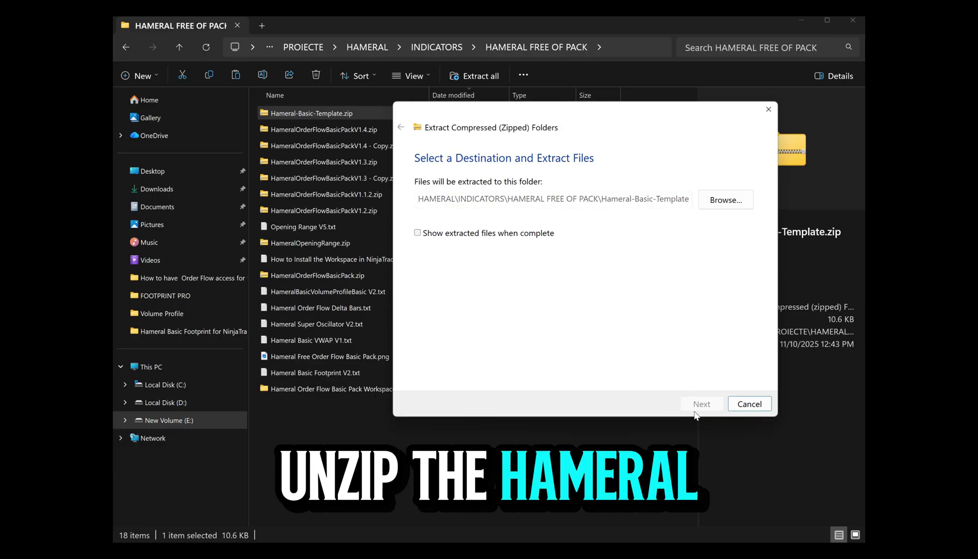
double_click(306, 405)
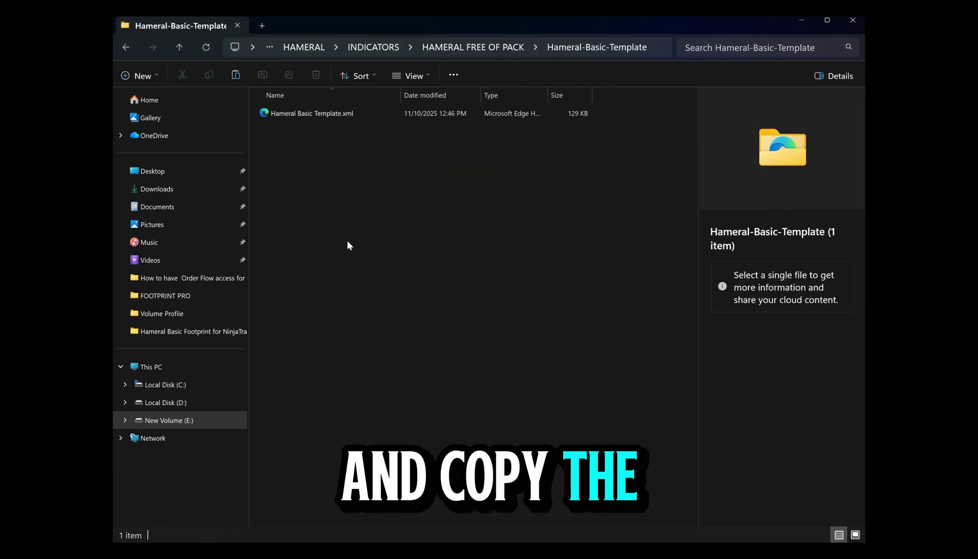
Copy Hameral Basic Template.xml into the workspaces folder of Documents > NinjaTrader 8
click(312, 116)
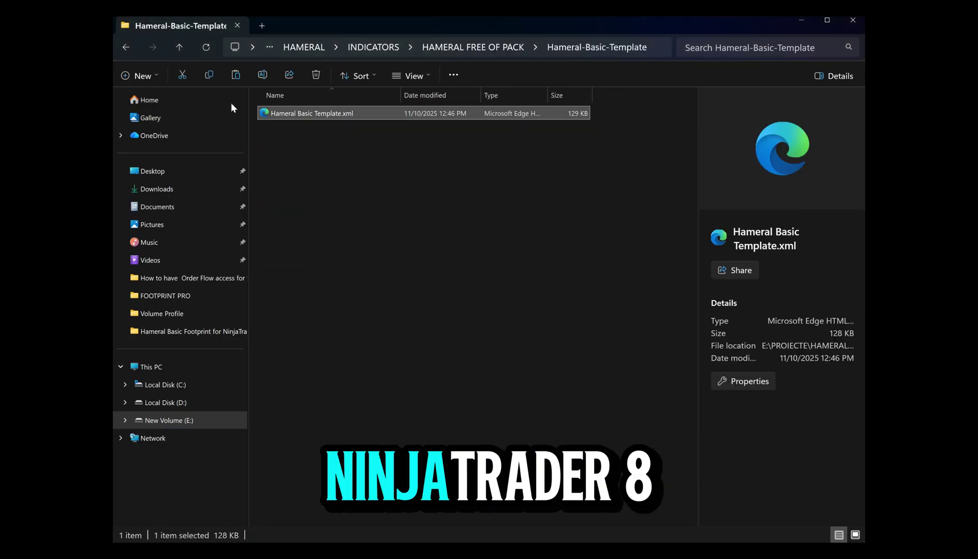
click(182, 207)
double_click(290, 178)
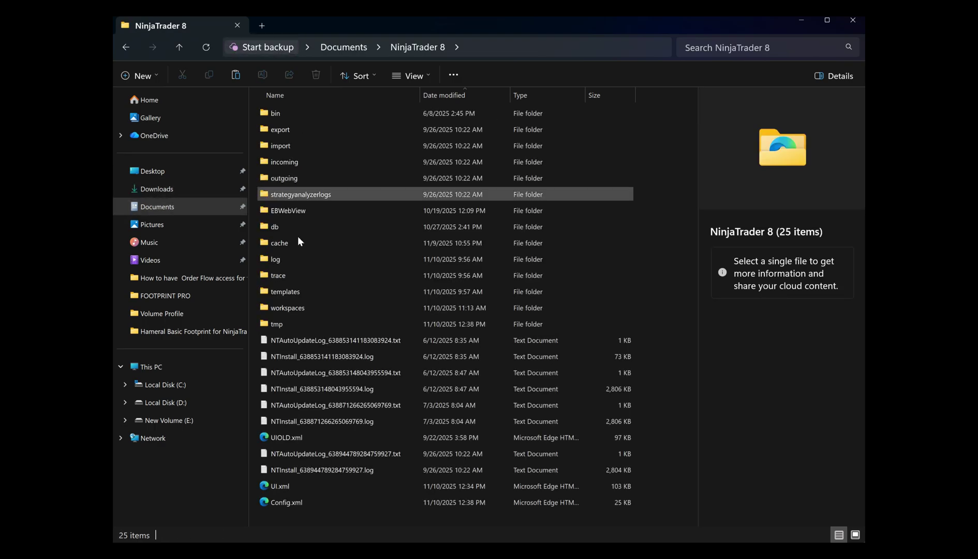
double_click(293, 307)
key(ctrl+v)
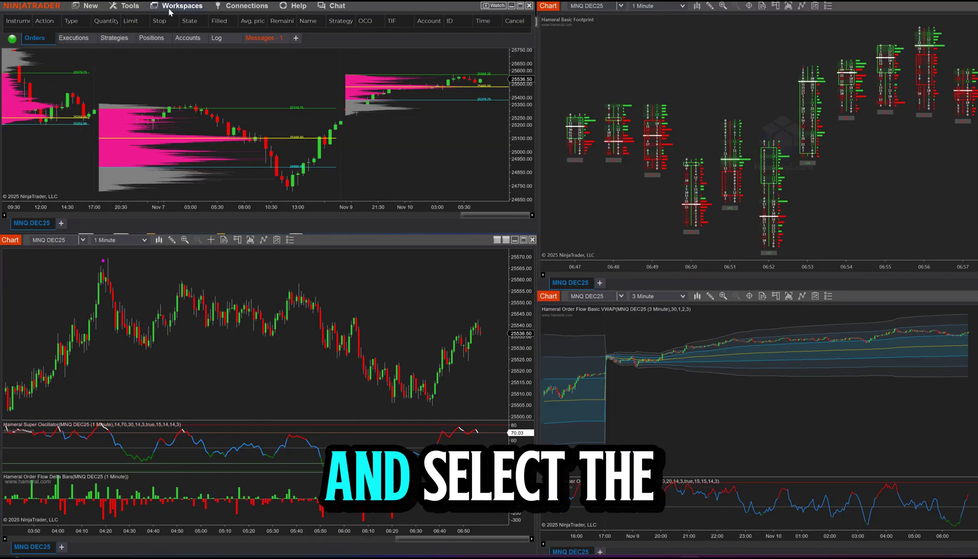
Switch to NinjaTrader and load the Hameral Basic Template workspace
click(169, 10)
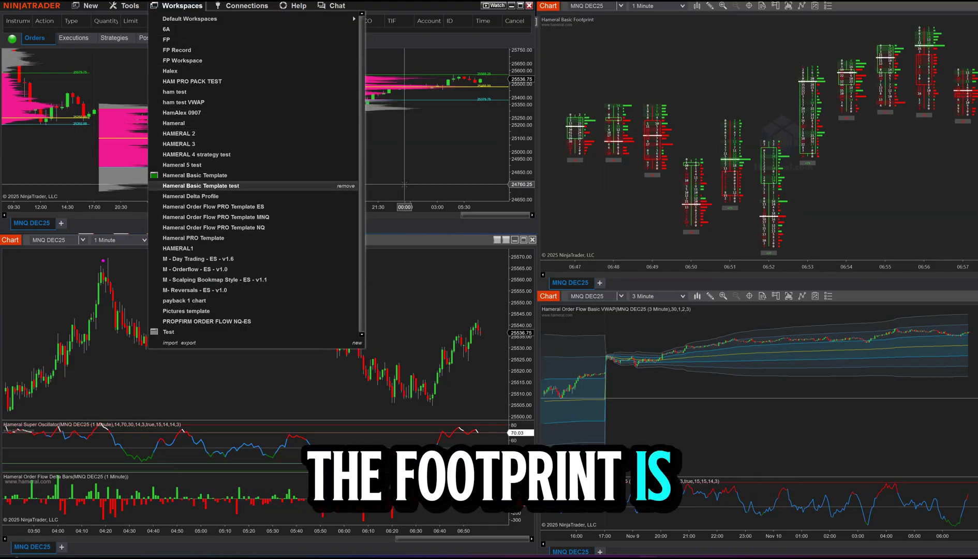
click(249, 174)
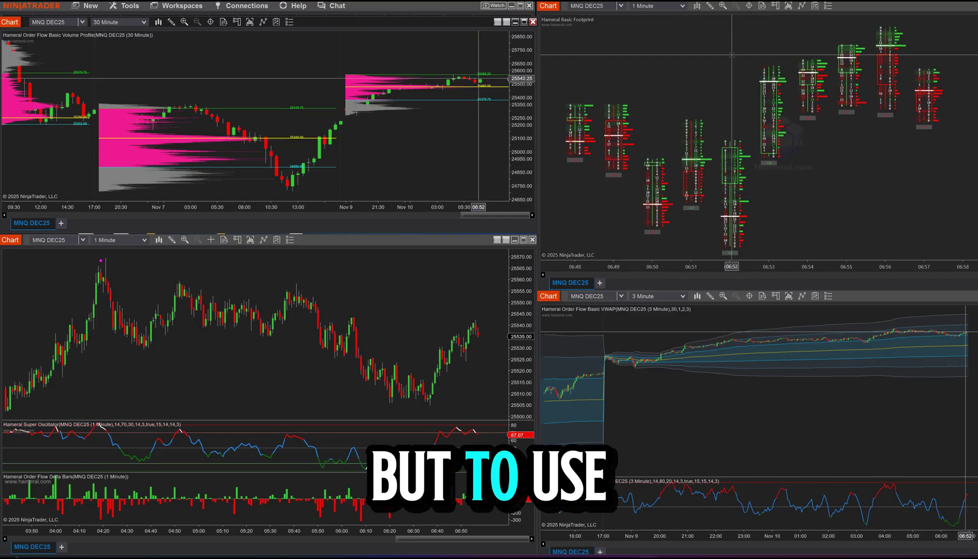
Save the 1-minute footprint chart as a chart template named "hameral Basic Footprint"
right_click(654, 51)
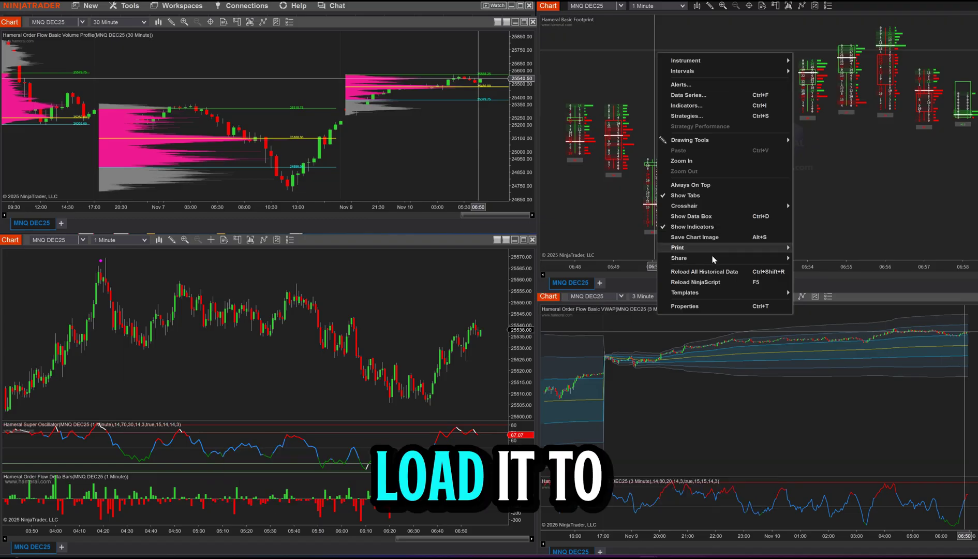
mouse_move(707, 295)
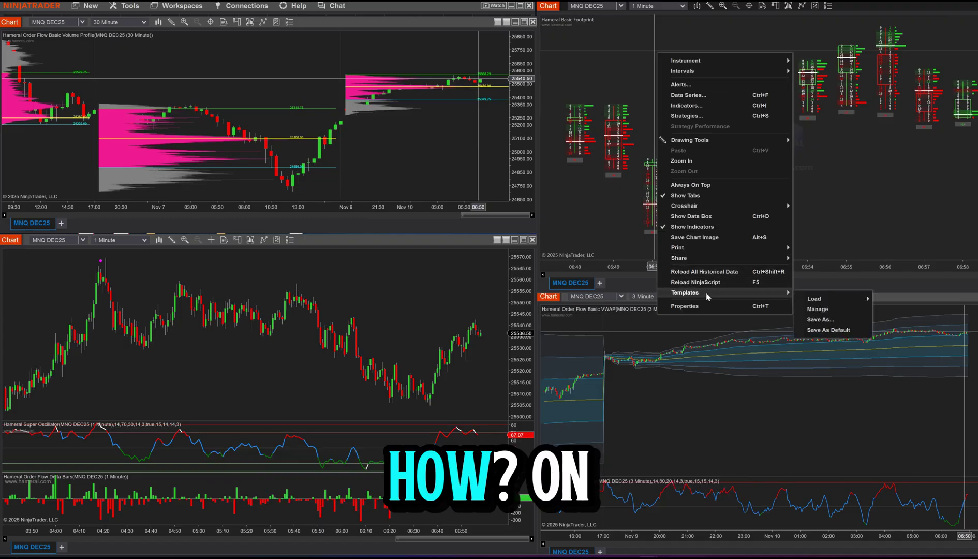
click(828, 323)
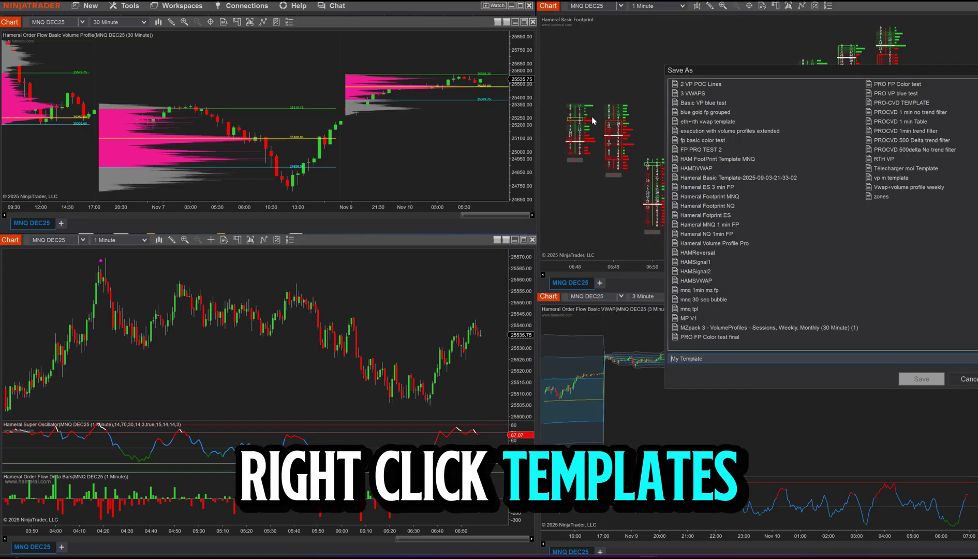
text(hAM)
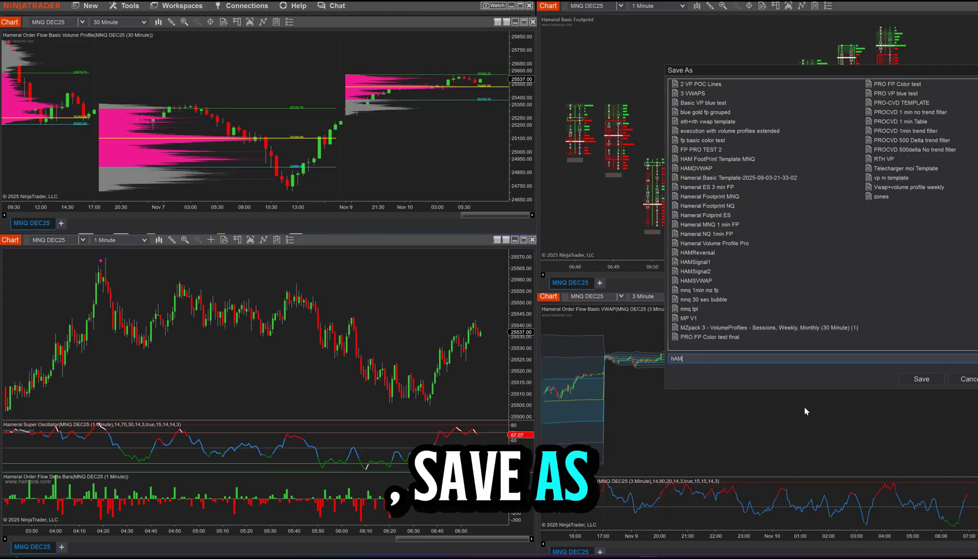
key(BackSpace)
key(BackSpace)
key(BackSpace)
key(Caps_Lock)
text(hameral)
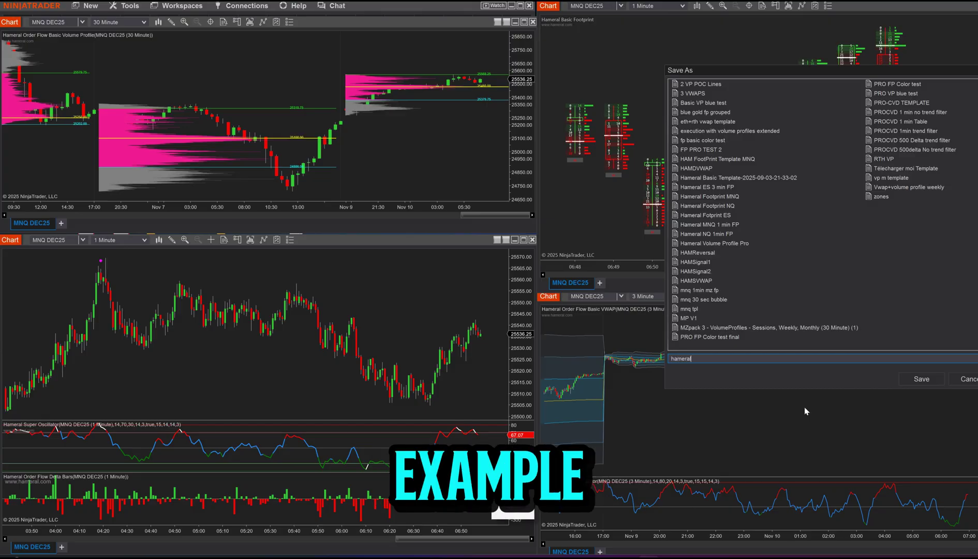
text( Basic Footprint)
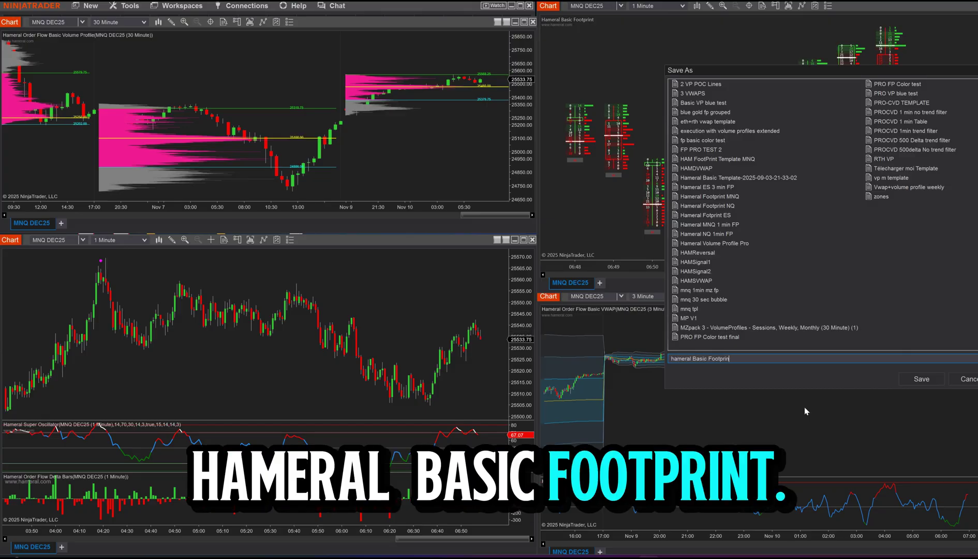
click(922, 379)
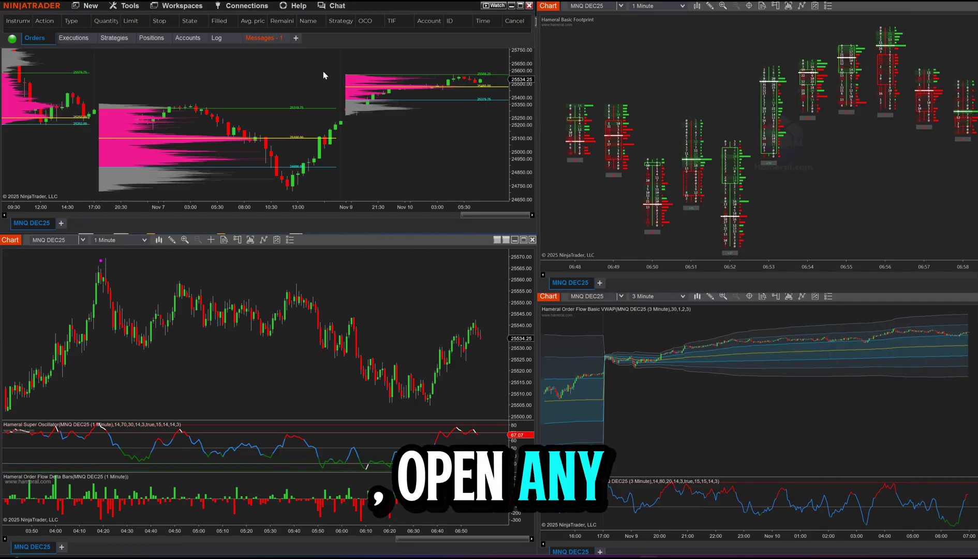
Load a saved chart template onto the plain 1-minute MNQ DEC25 candlestick chart
click(349, 282)
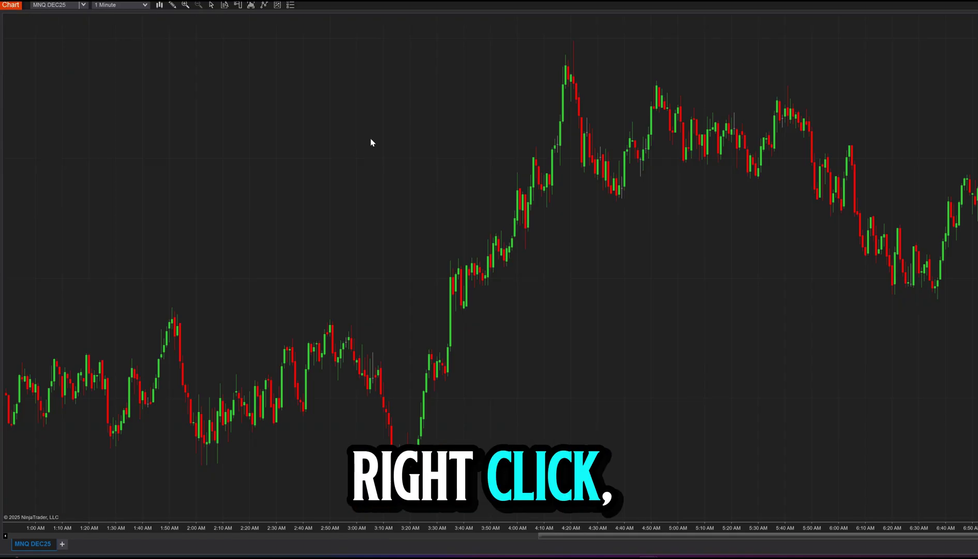
right_click(373, 141)
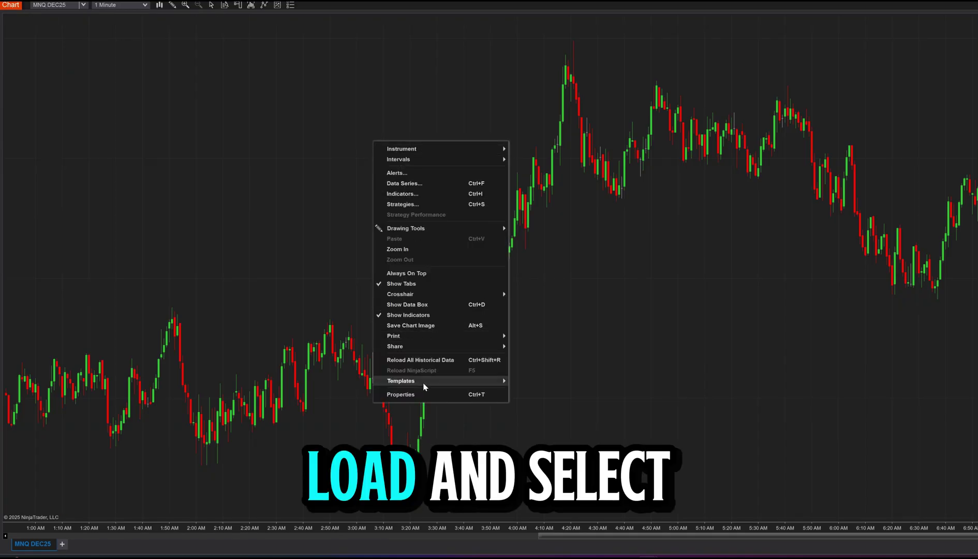
mouse_move(532, 387)
click(647, 385)
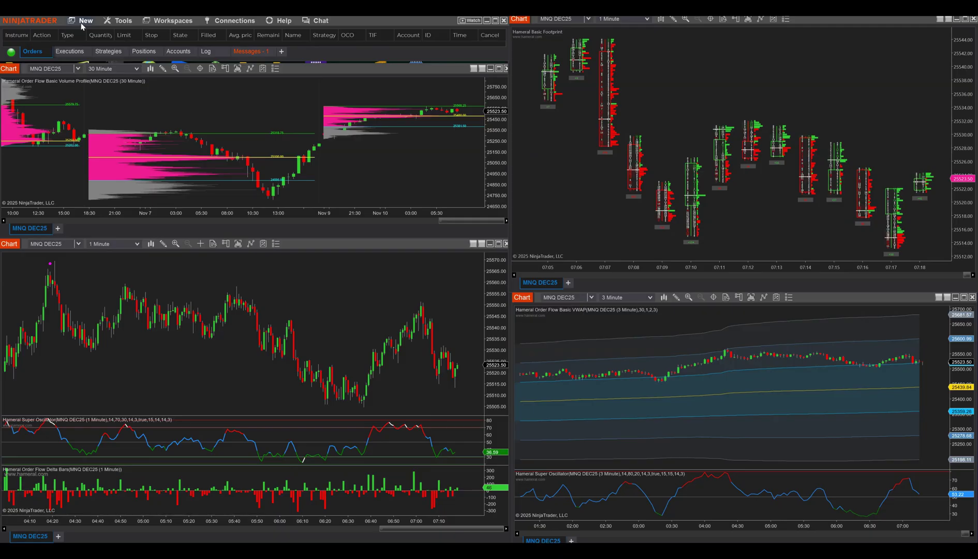
Create a new 1-minute MNQ DEC25 chart with Tick Replay enabled and Days to load set to 0
click(86, 20)
click(83, 97)
click(173, 31)
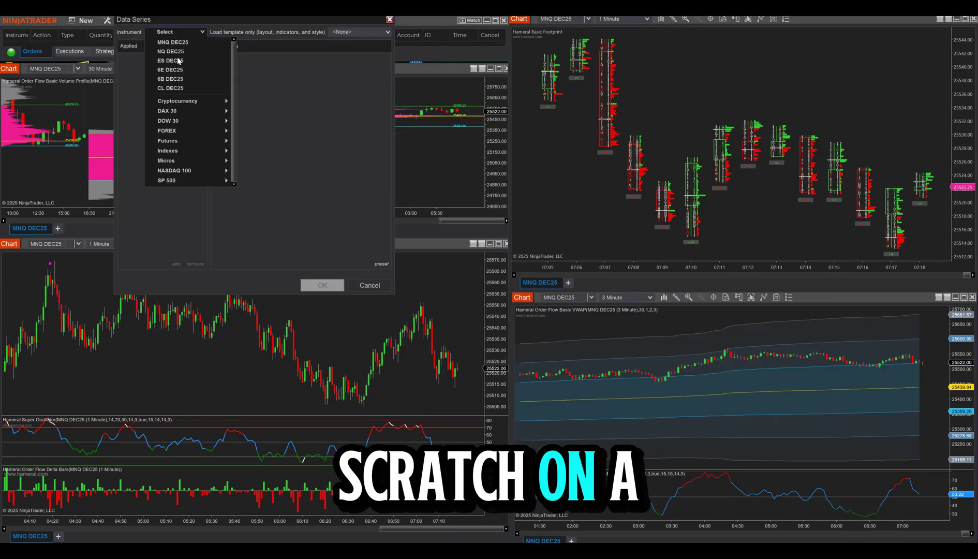
click(187, 56)
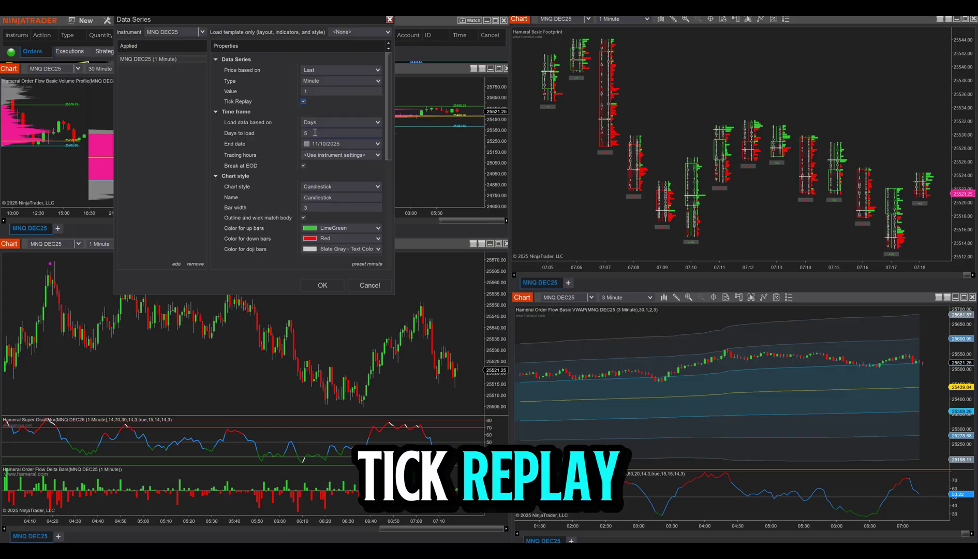
click(277, 137)
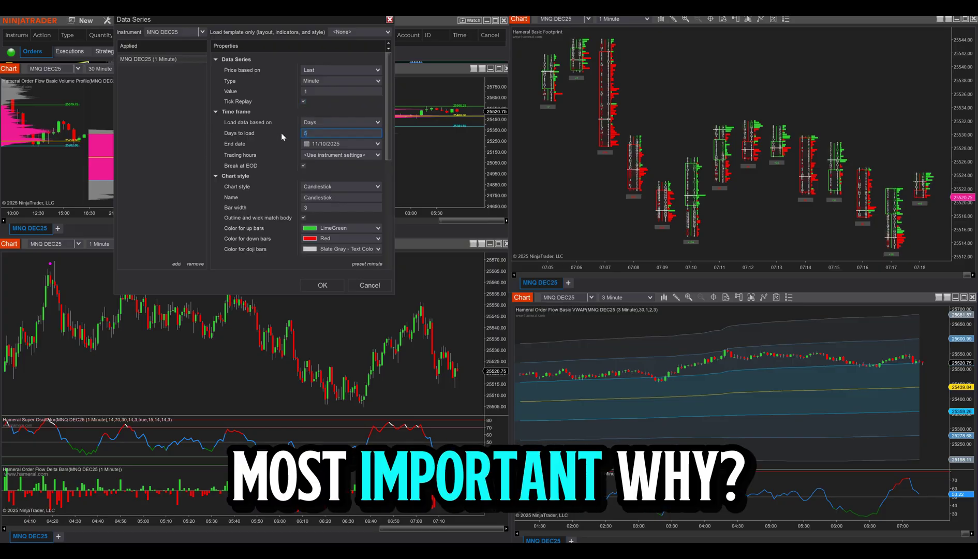
text(0)
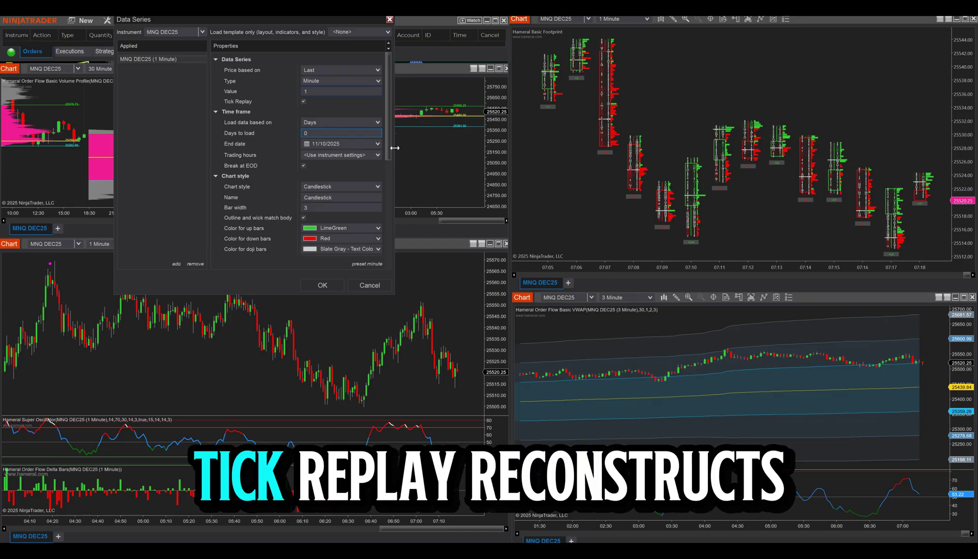
click(322, 285)
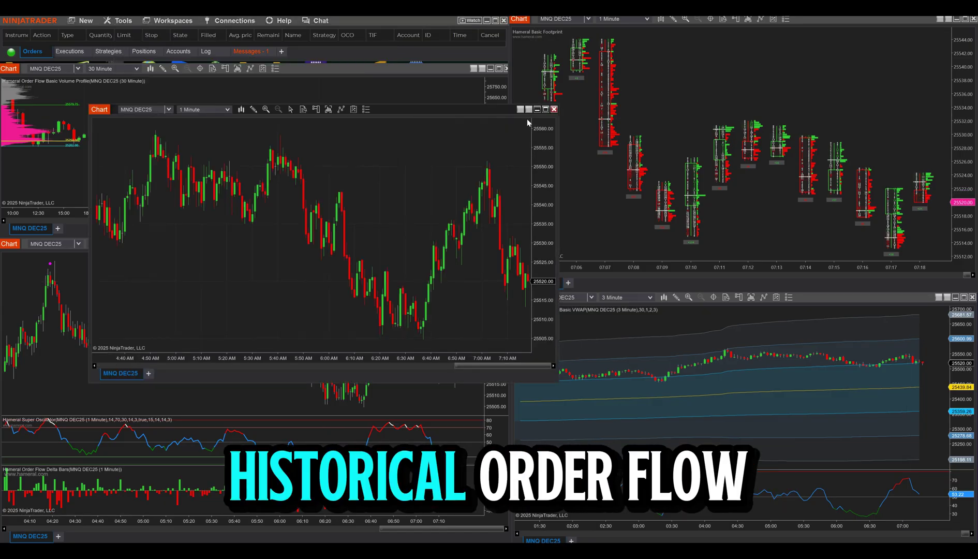
Maximize the new chart and apply its data series settings with Tick Replay enabled and Days to load at 0
click(546, 109)
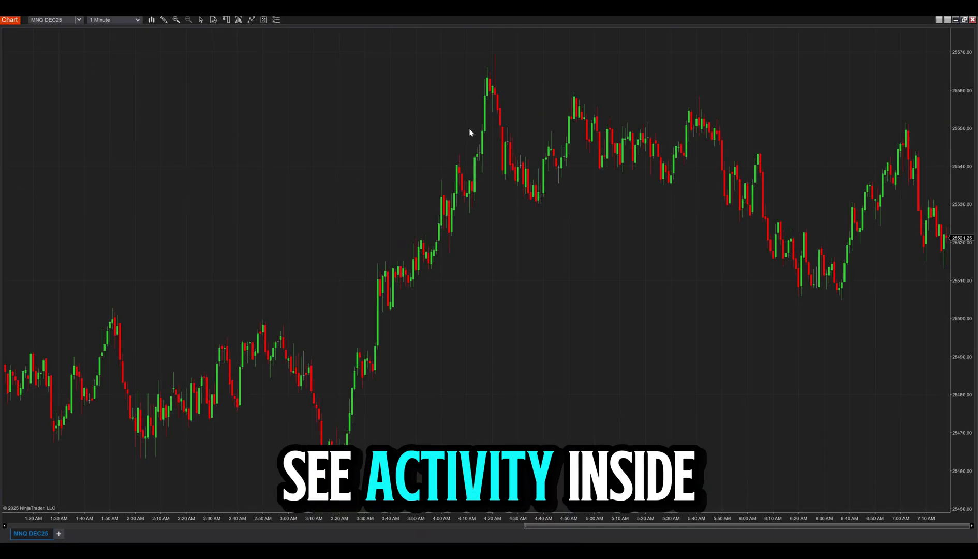
scroll(290, 122, down, 3)
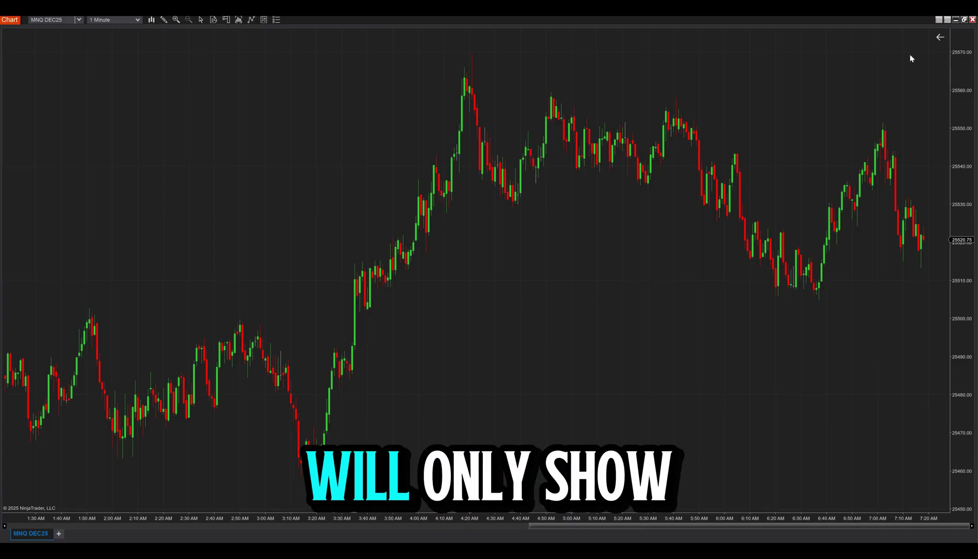
right_click(780, 68)
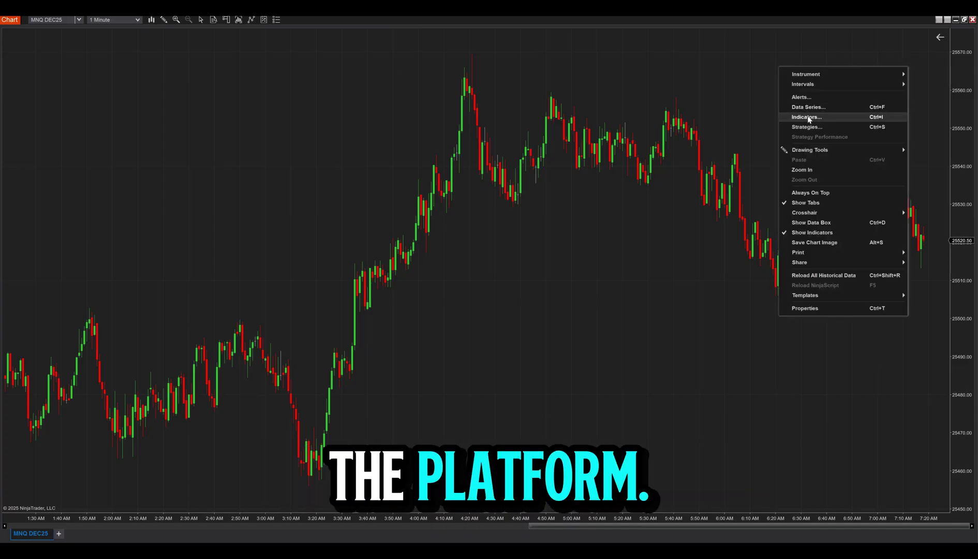
click(808, 106)
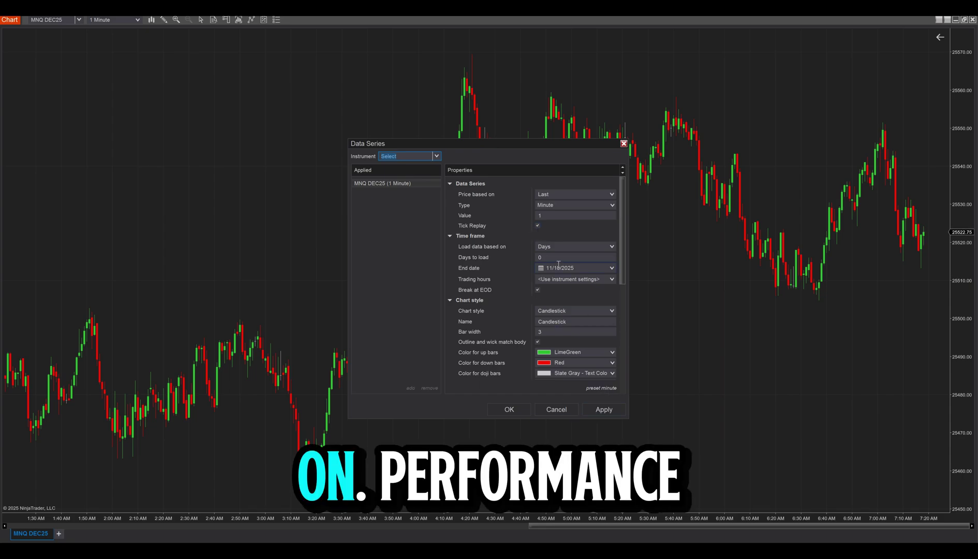
click(531, 258)
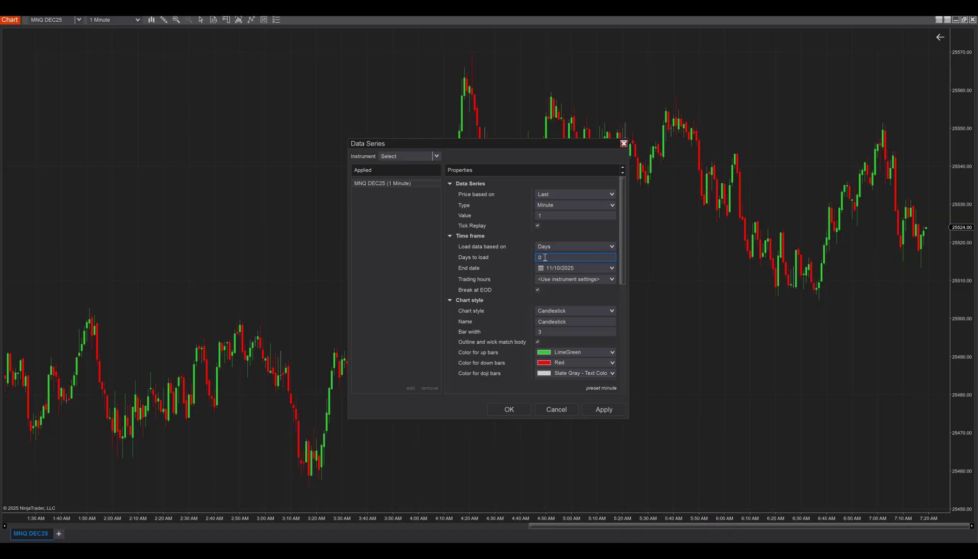
key(Tab)
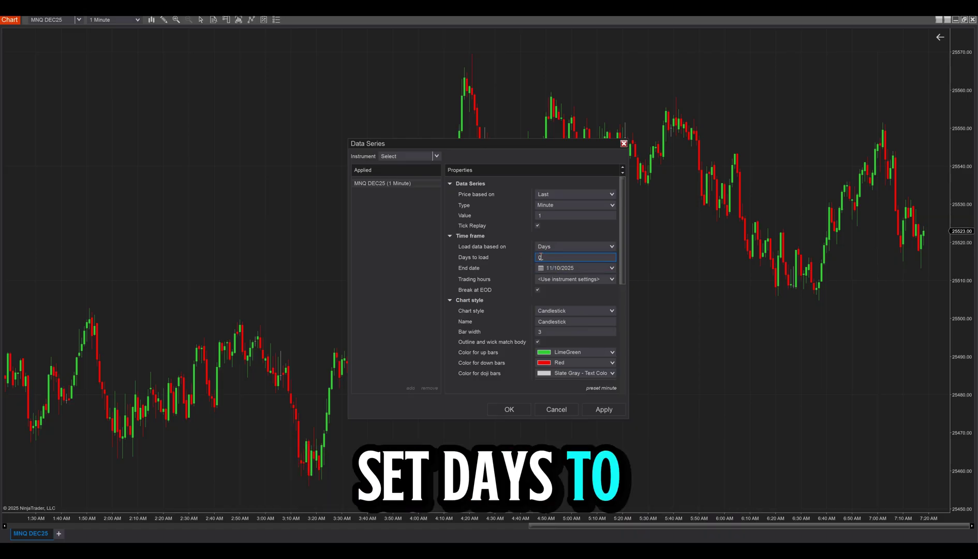
click(604, 410)
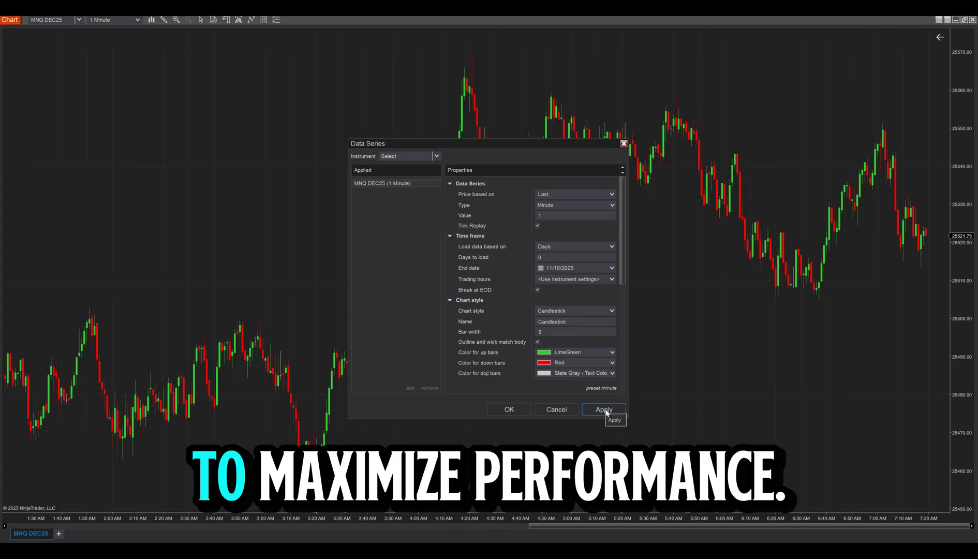
click(509, 411)
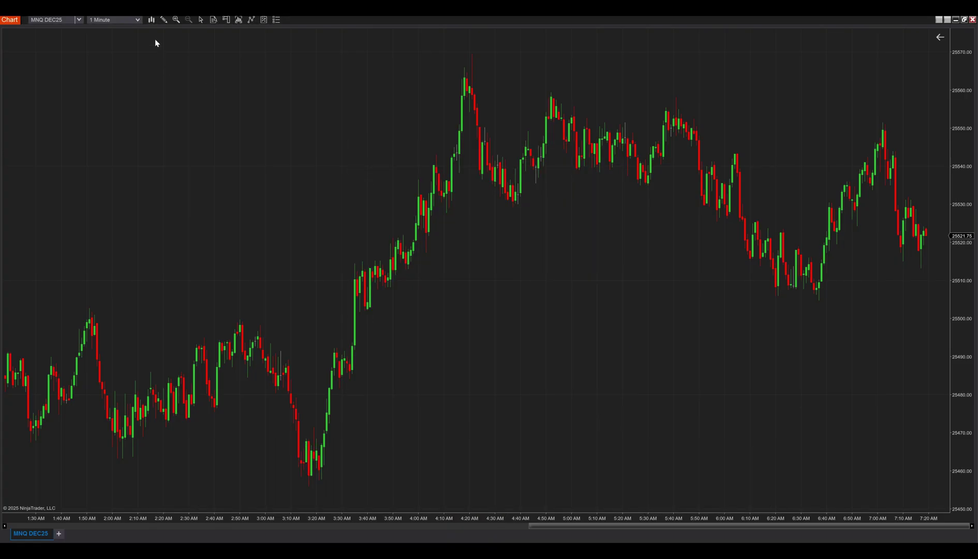
Change the chart style of the MNQ DEC25 chart to Hollow candlestick
click(152, 21)
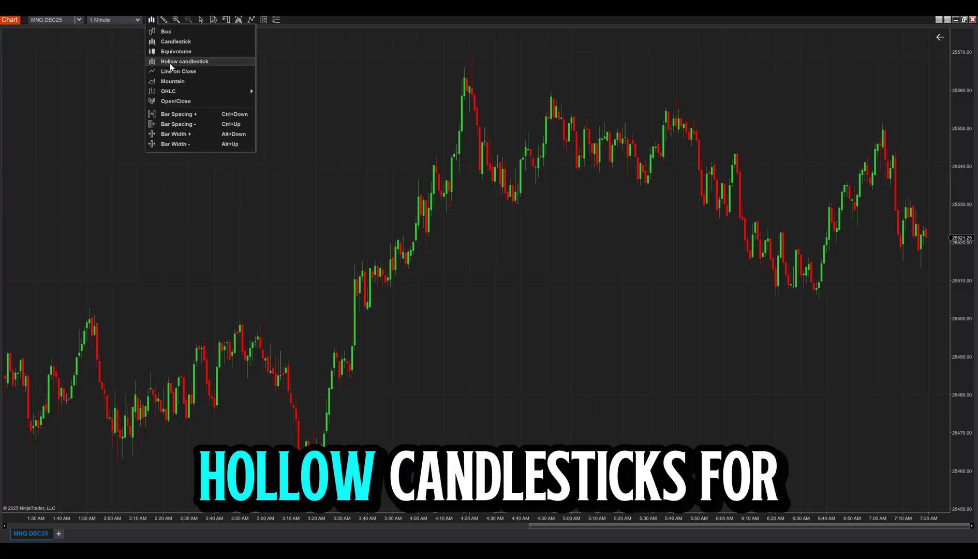
click(171, 62)
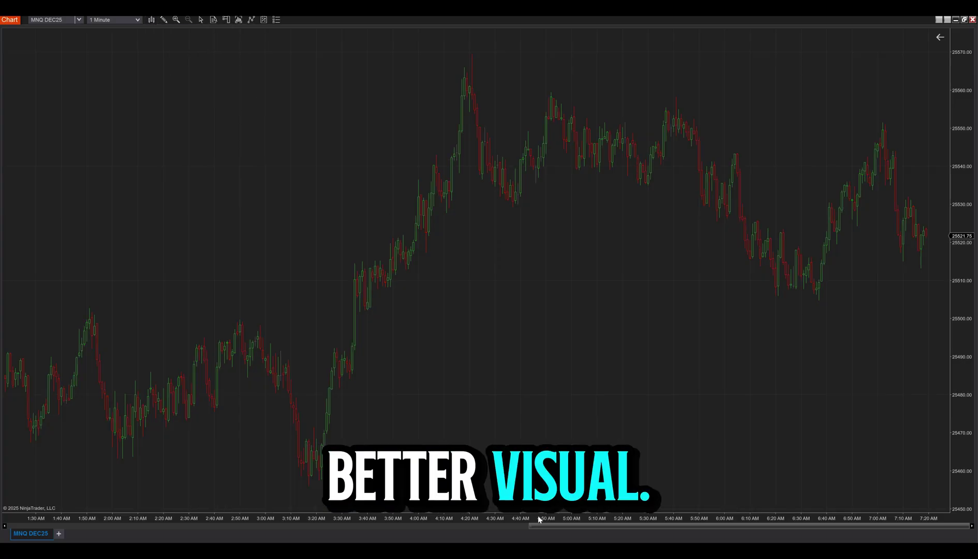
drag(538, 517, 170, 412)
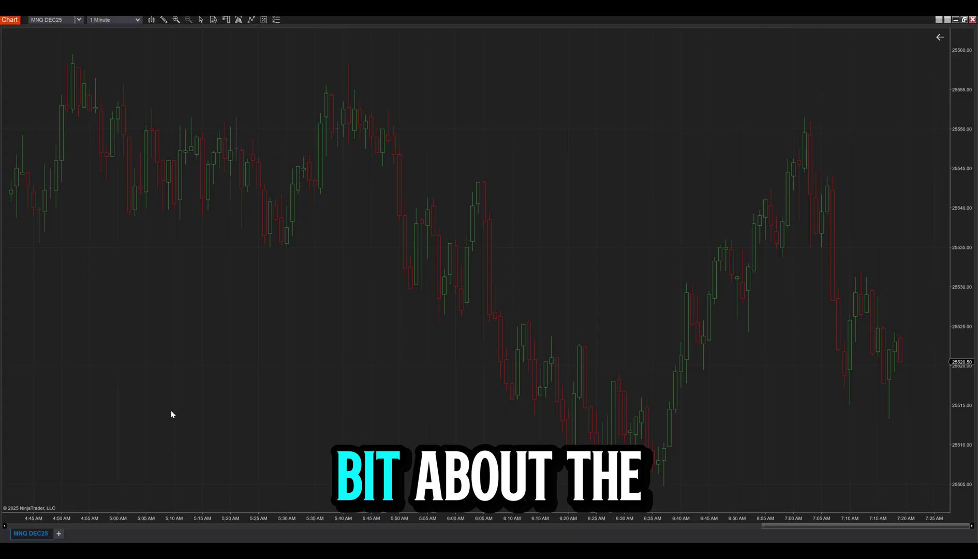
Add the Hameral Basic Footprint indicator to the chart with an Imbalance Ratio of 2
right_click(495, 131)
click(522, 180)
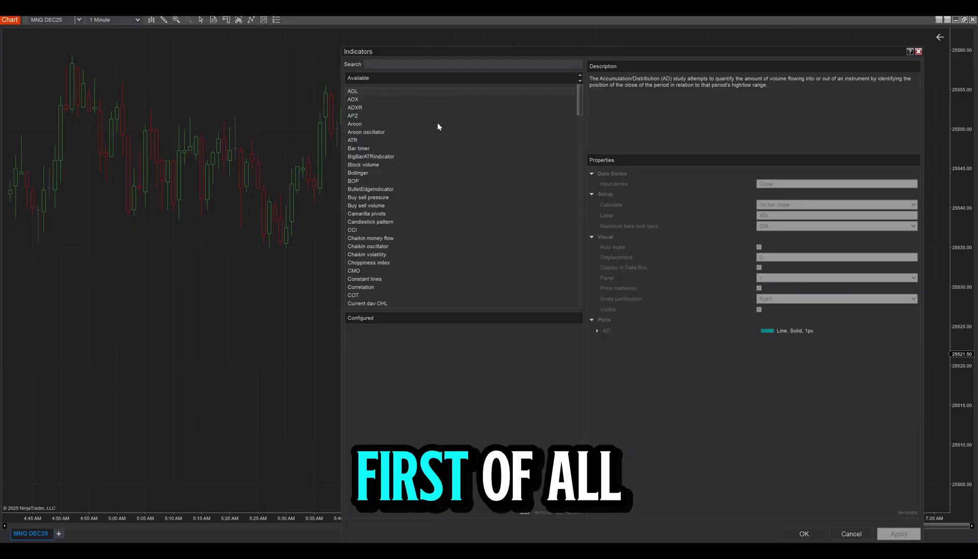
text(hameral)
double_click(385, 92)
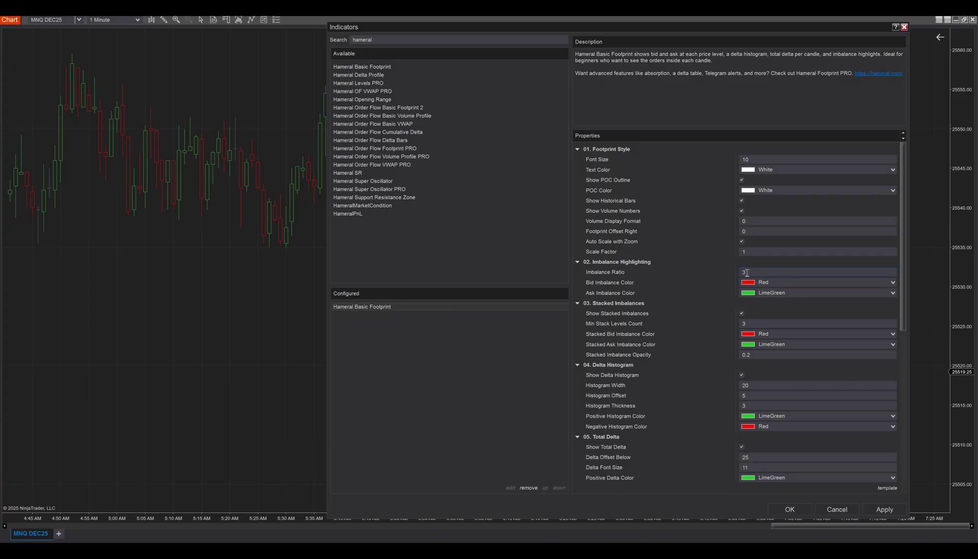
key(BackSpace)
text(2)
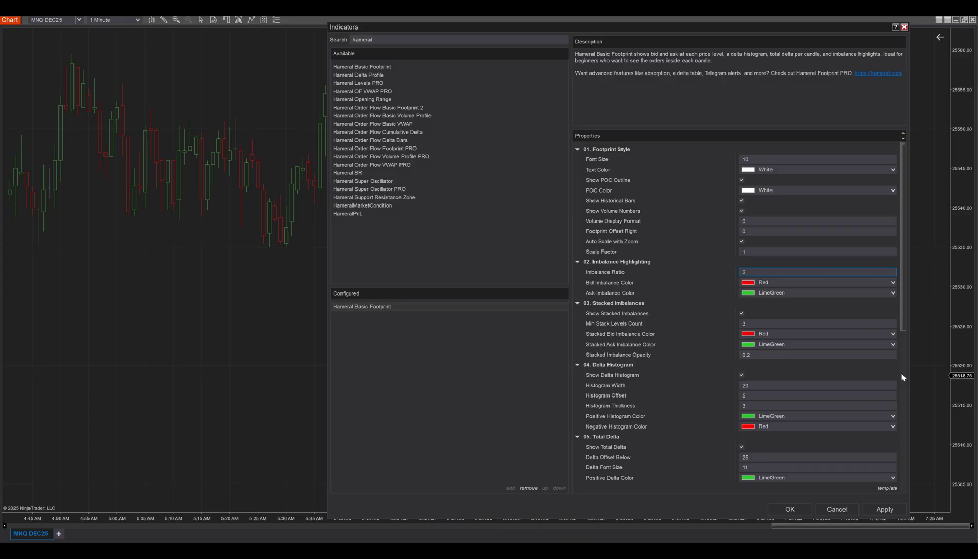
click(885, 510)
click(790, 511)
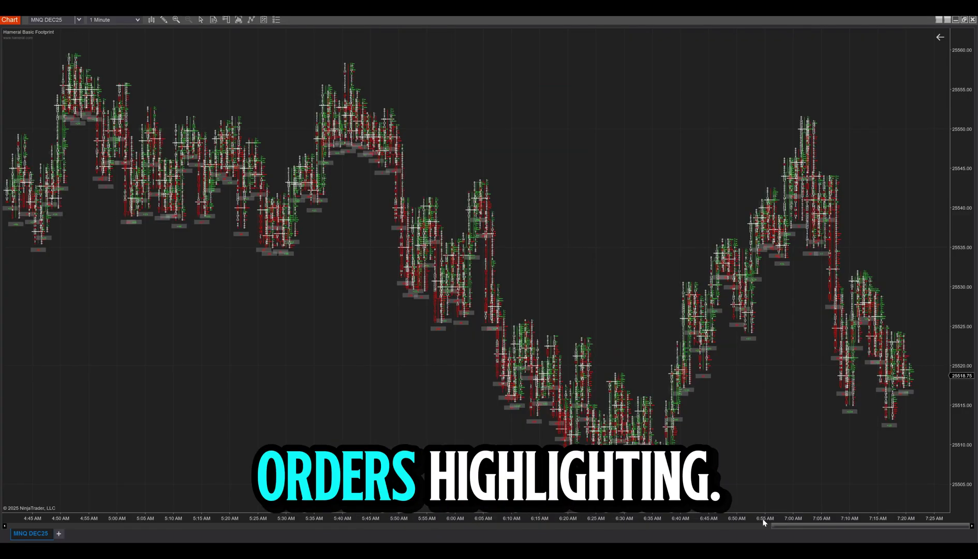
Stretch the chart's time axis until the bid and ask numbers inside each footprint bar are readable
drag(628, 522, 199, 515)
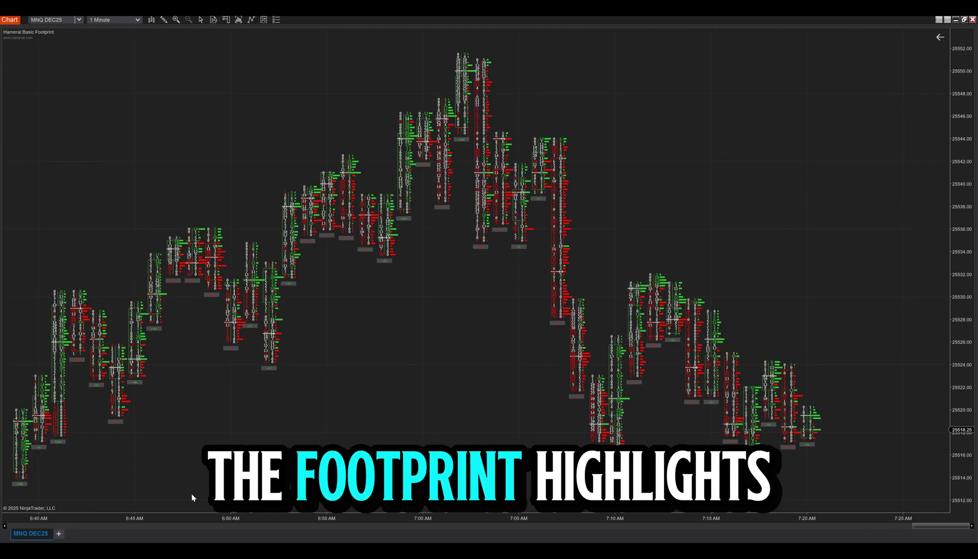
drag(658, 522, 450, 519)
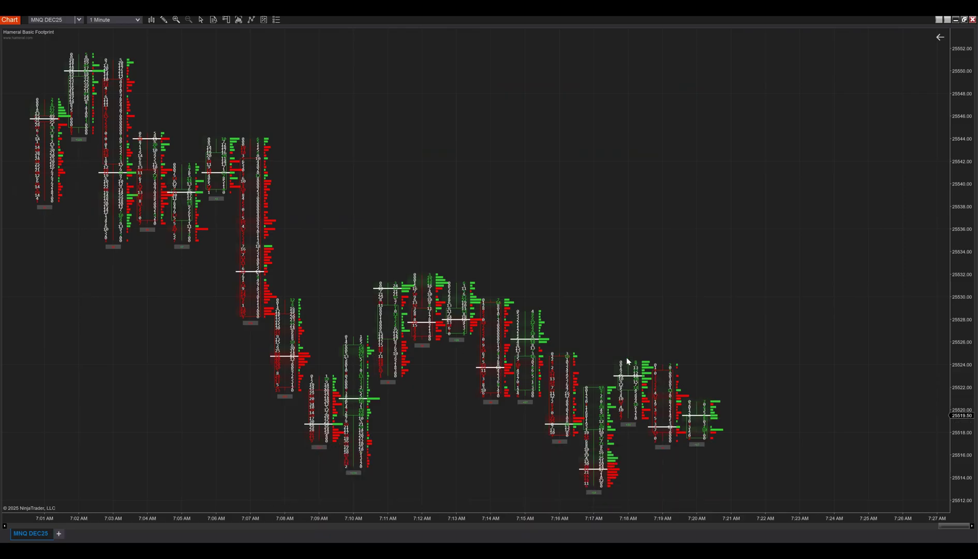
right_click(504, 164)
key(Escape)
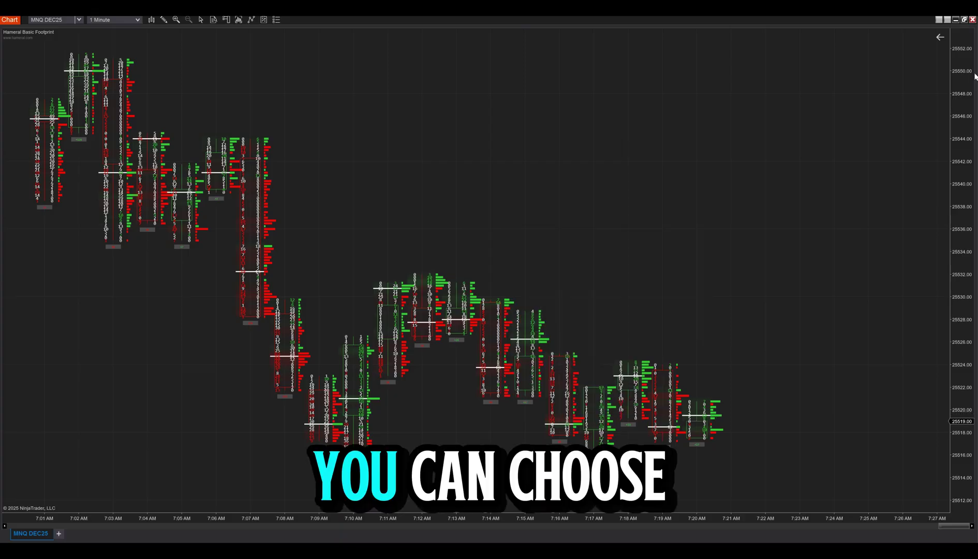
Stretch the price axis manually and return it to automatic scaling
drag(963, 102, 961, 68)
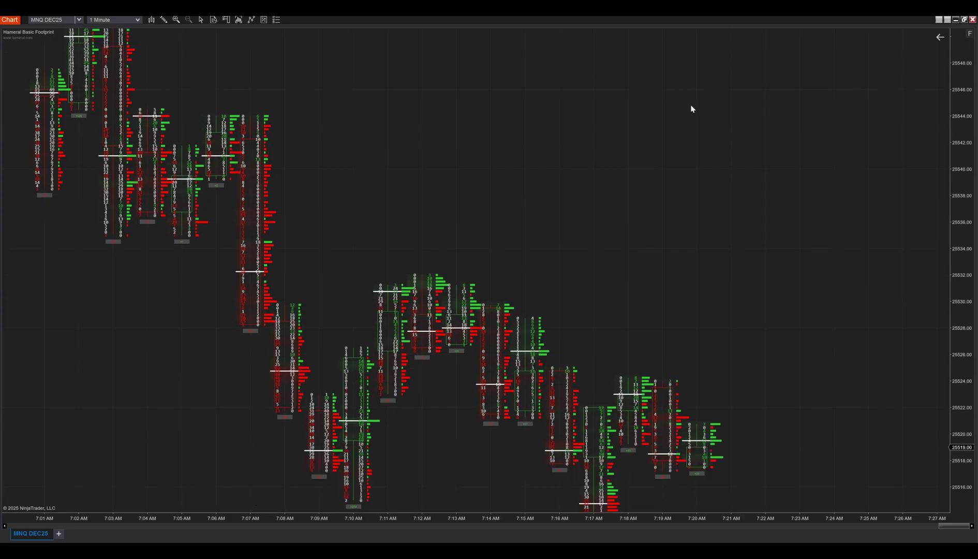
right_click(663, 109)
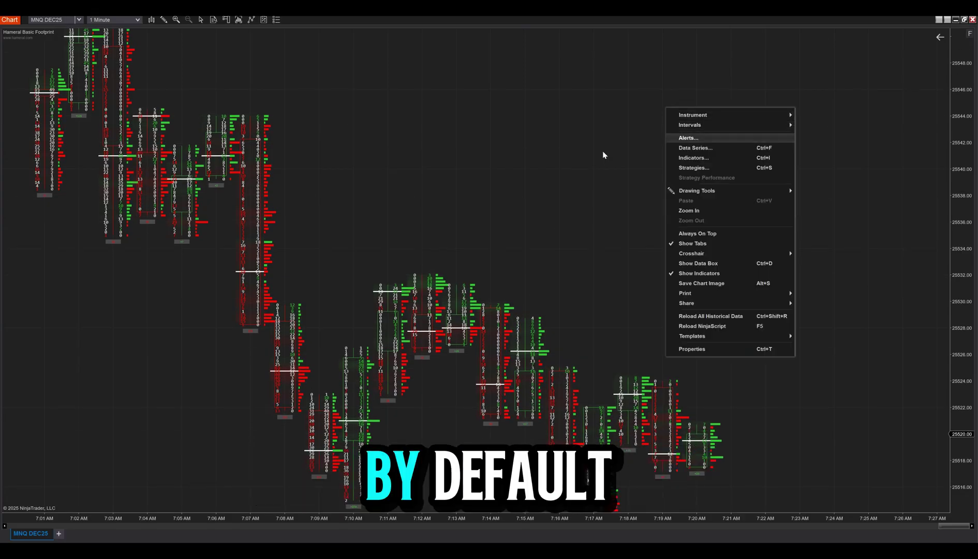
key(Escape)
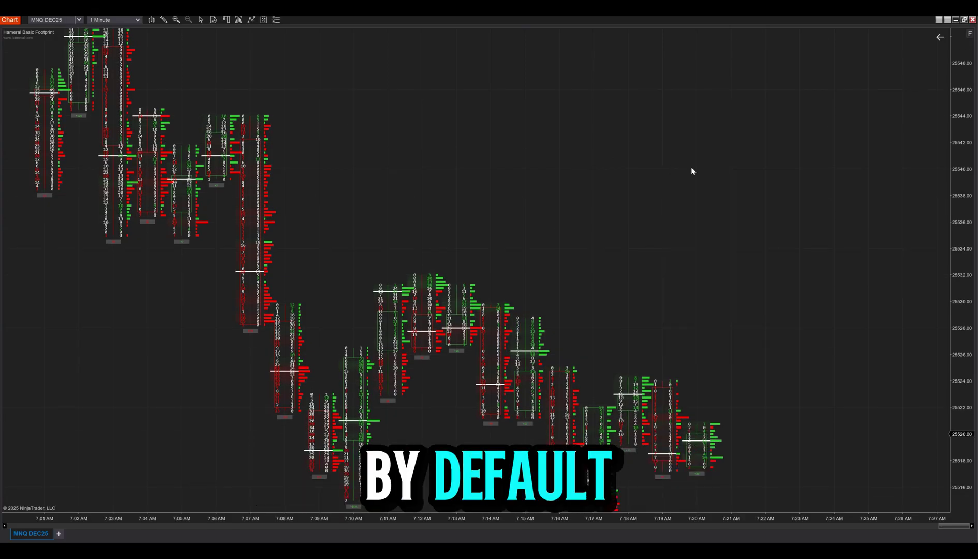
click(969, 34)
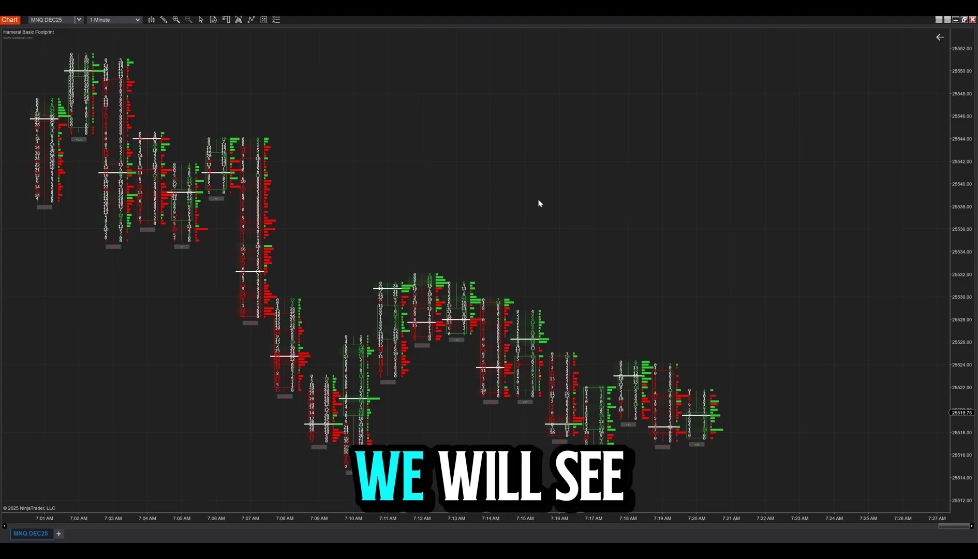
Open the chart's indicator settings and narrow the dialog so the latest footprint bars are uncovered
right_click(545, 177)
click(581, 213)
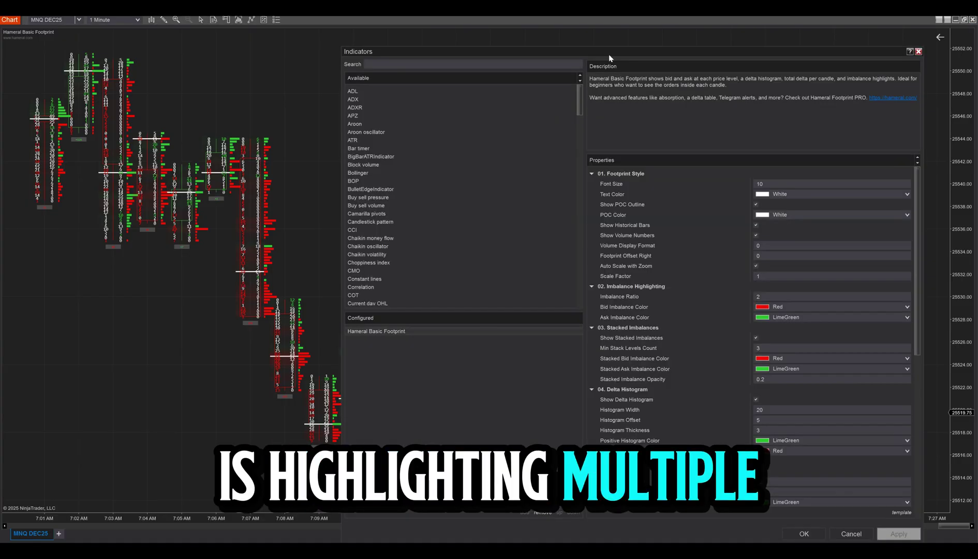
drag(608, 51, 489, 38)
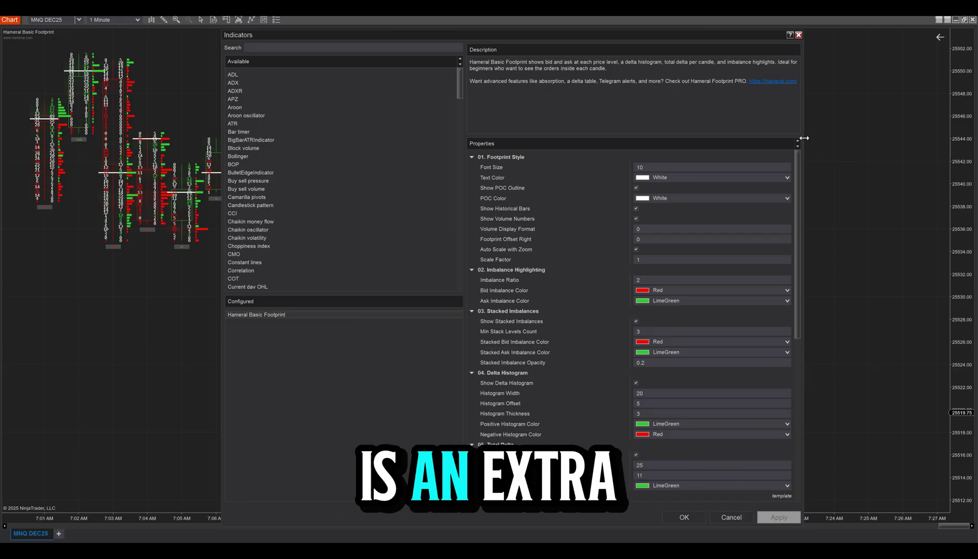
drag(779, 138, 457, 131)
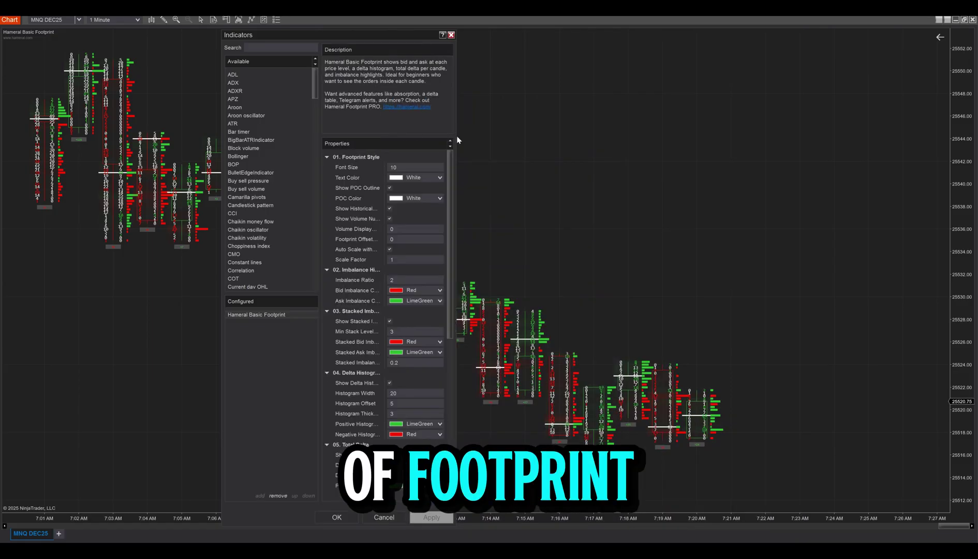
drag(456, 139, 580, 203)
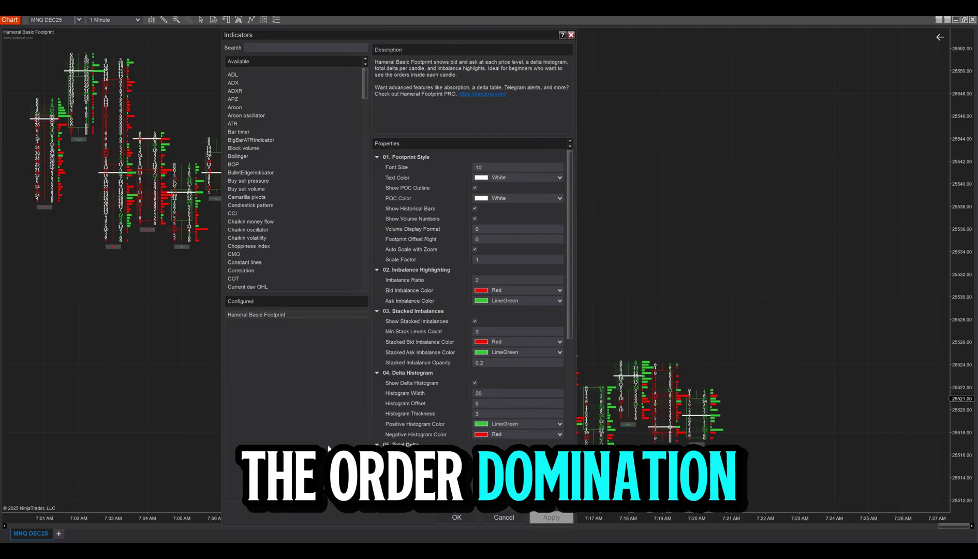
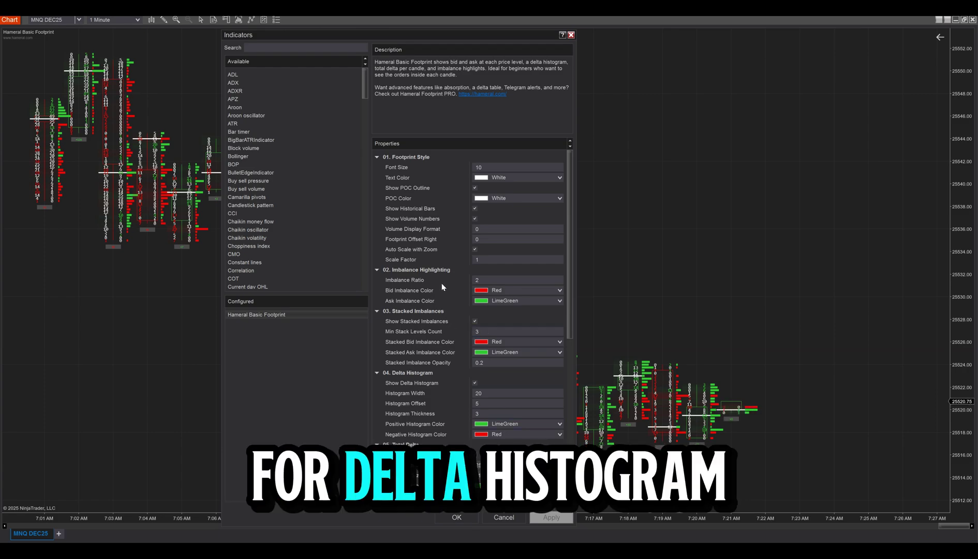
Review the Delta Histogram width, thickness and color options and the Total Delta settings of the footprint indicator
click(487, 392)
click(482, 412)
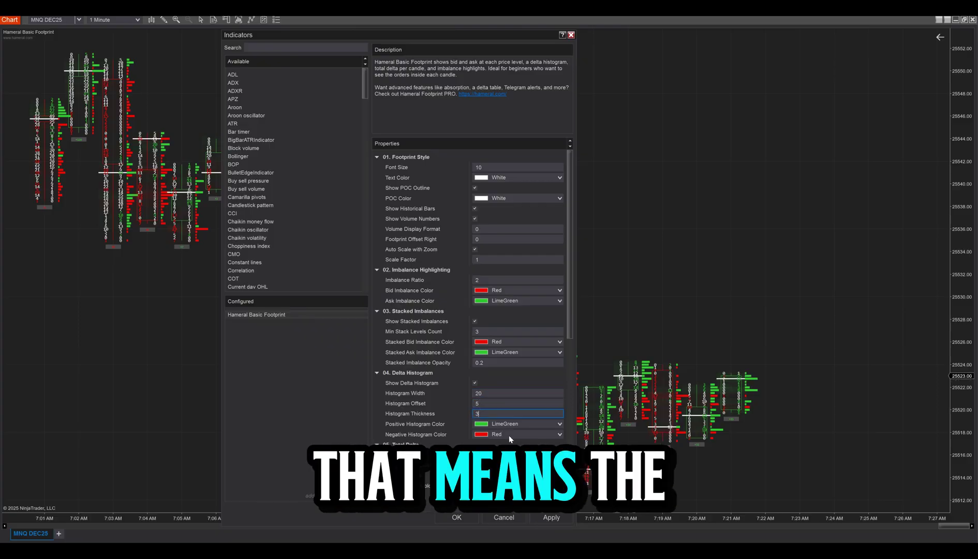
click(537, 423)
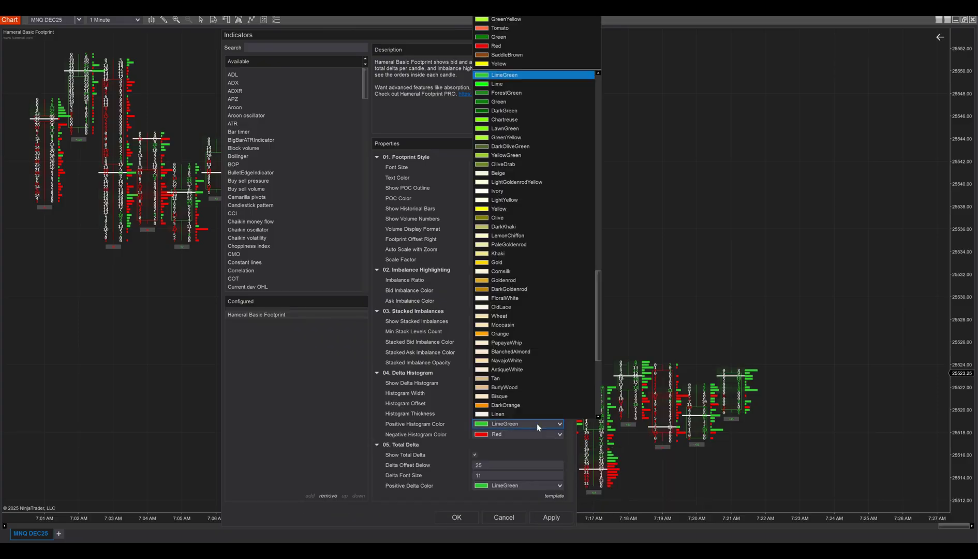
click(537, 424)
scroll(589, 237, down, 2)
scroll(577, 258, down, 3)
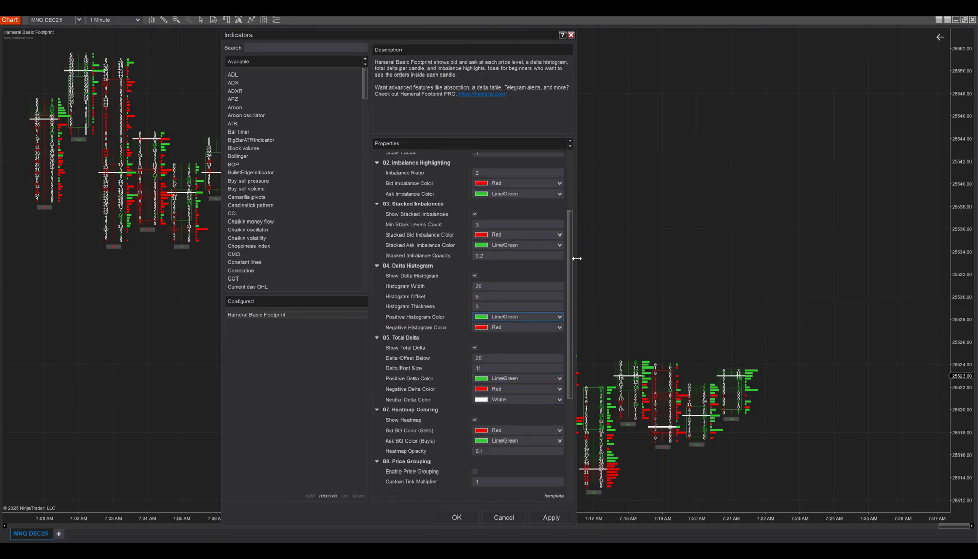
drag(485, 30, 414, 58)
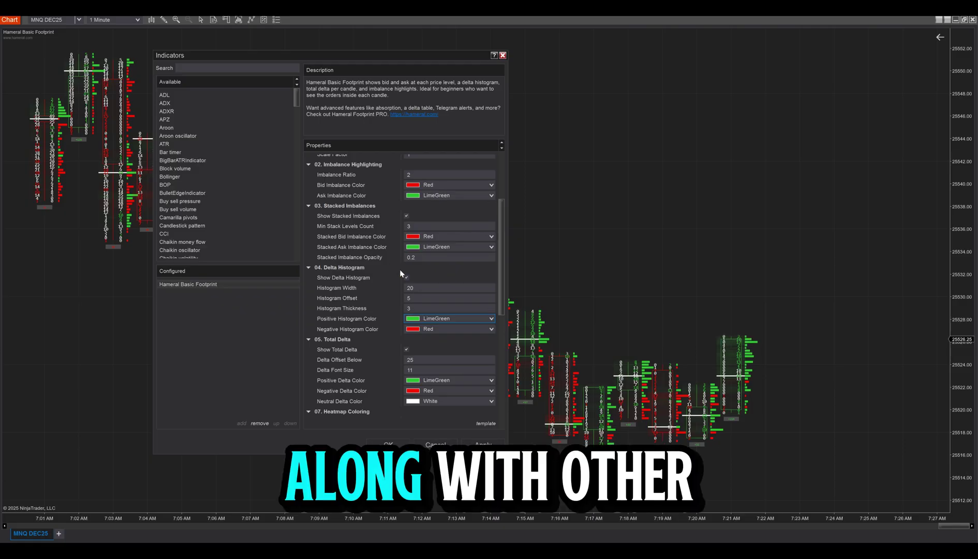
Set the footprint indicator's Heatmap Opacity to 0.6 and apply it to the chart
scroll(403, 328, down, 3)
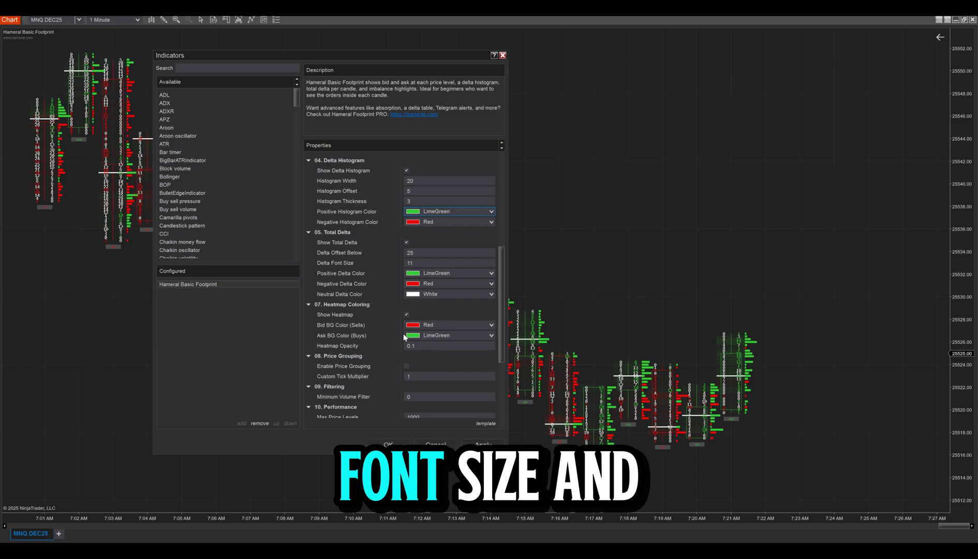
scroll(404, 333, down, 2)
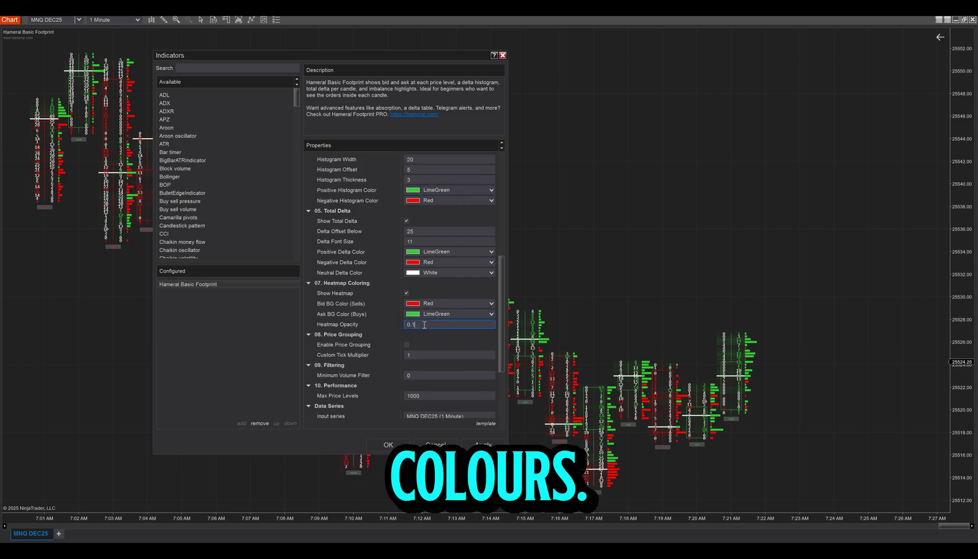
key(BackSpace)
key(BackSpace)
text(.)
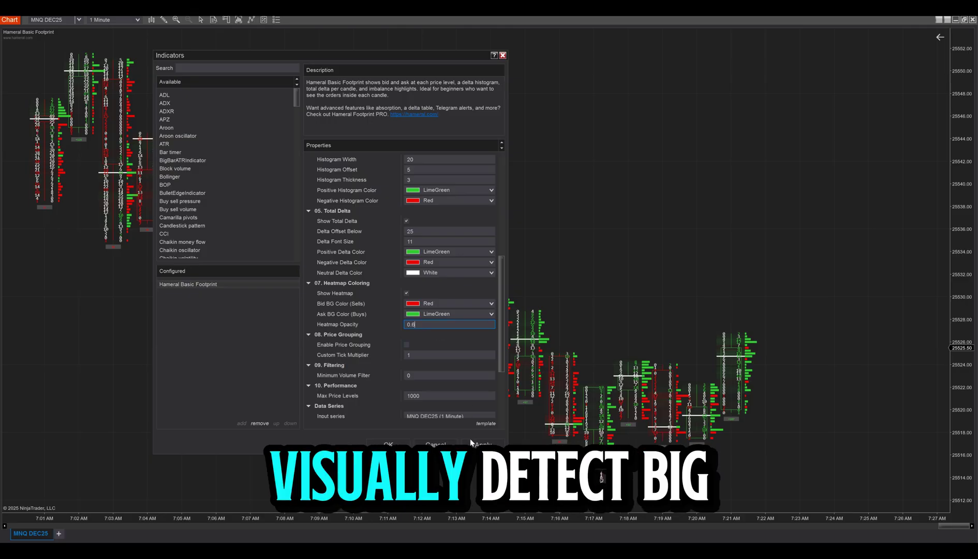
click(474, 445)
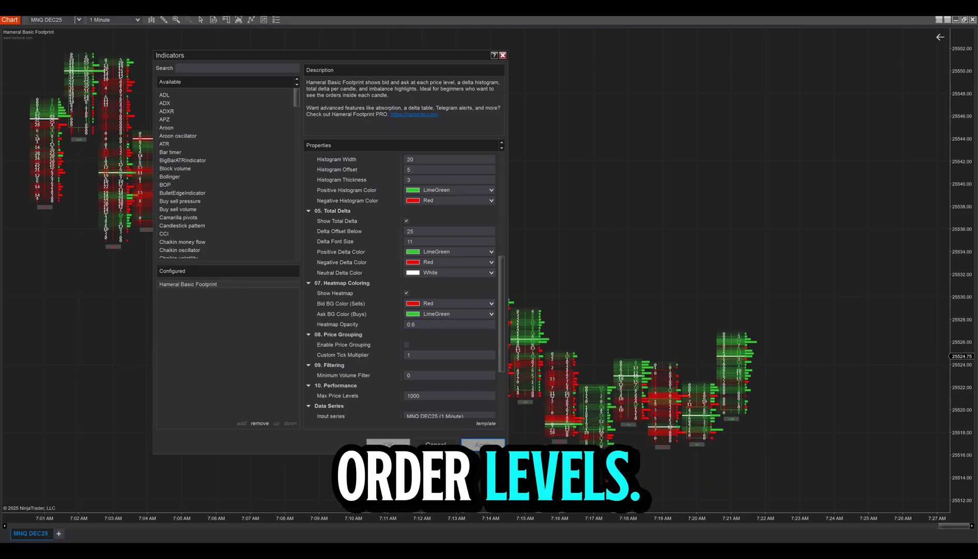
Accept the footprint indicator settings and stretch the chart's price axis to spread out the price rows
click(388, 445)
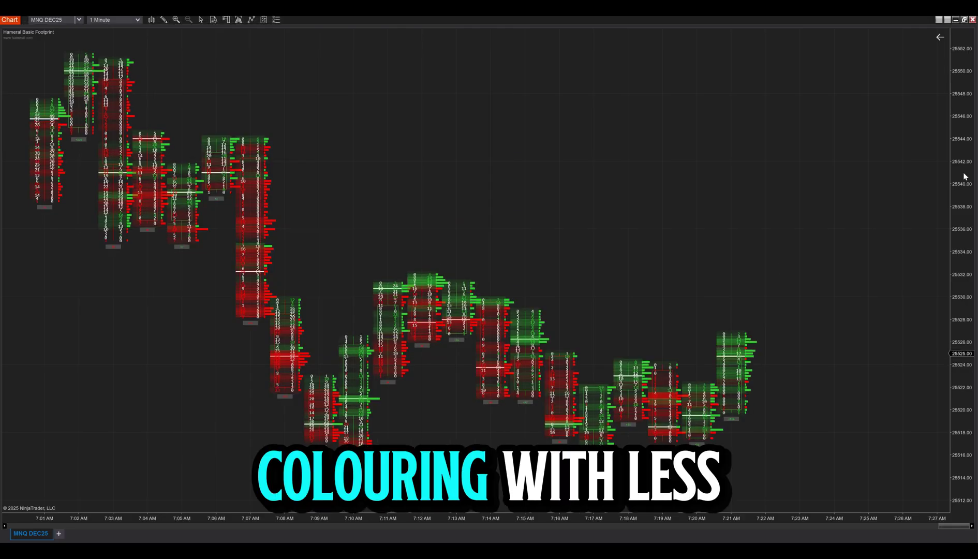
mouse_move(963, 178)
mouse_down()
mouse_move(967, 96)
mouse_move(951, 97)
mouse_up()
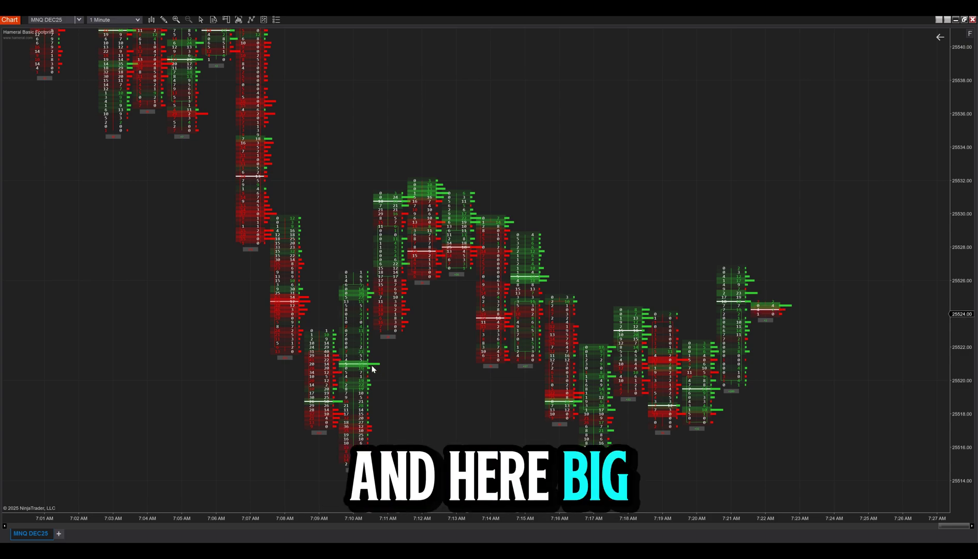
Enable Price Grouping for the footprint indicator with a Custom Tick Multiplier of 3 and apply it to the chart
right_click(491, 117)
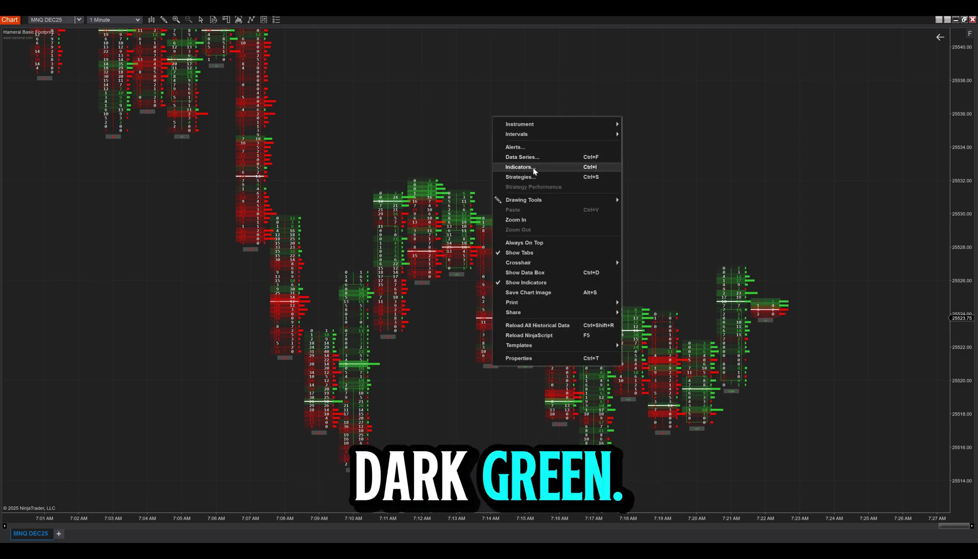
key(Escape)
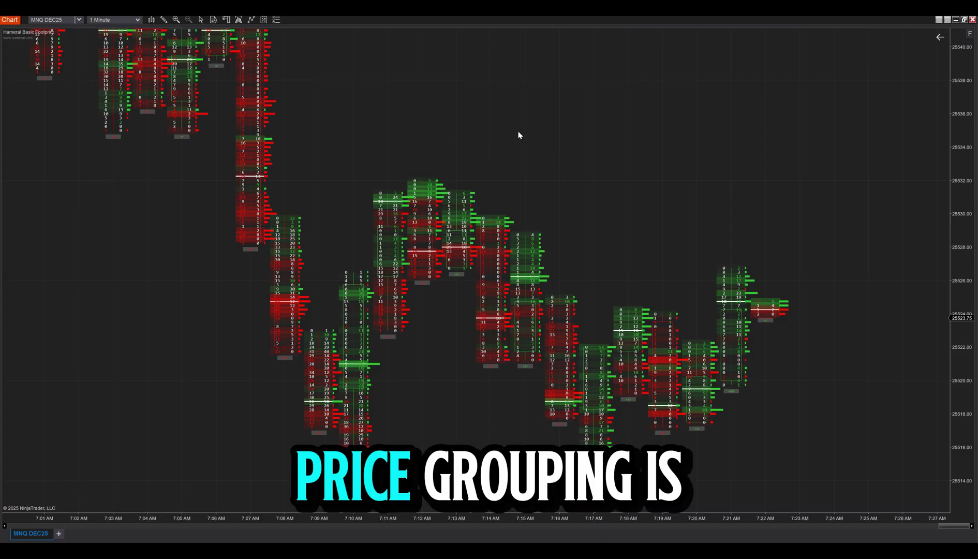
drag(548, 144, 574, 60)
scroll(623, 230, down, 15)
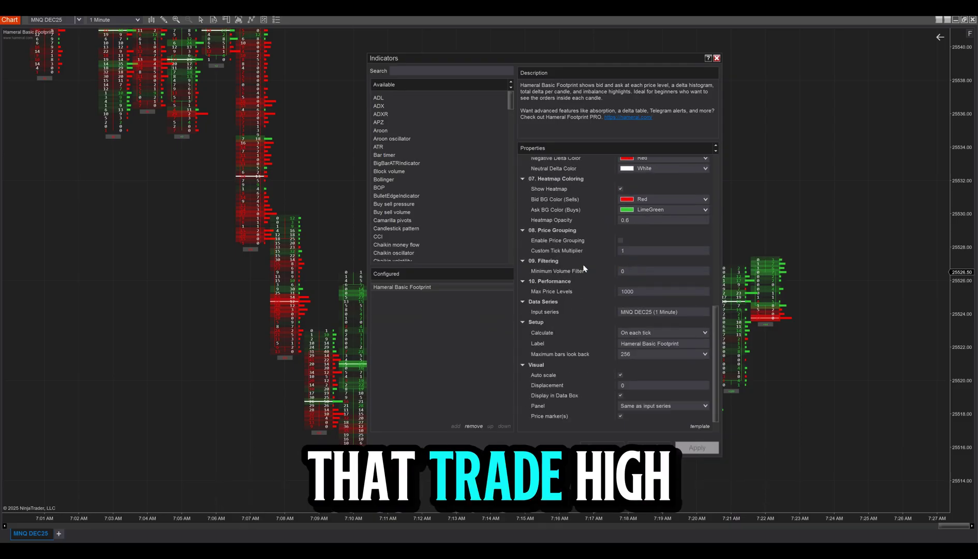
drag(647, 60, 750, 52)
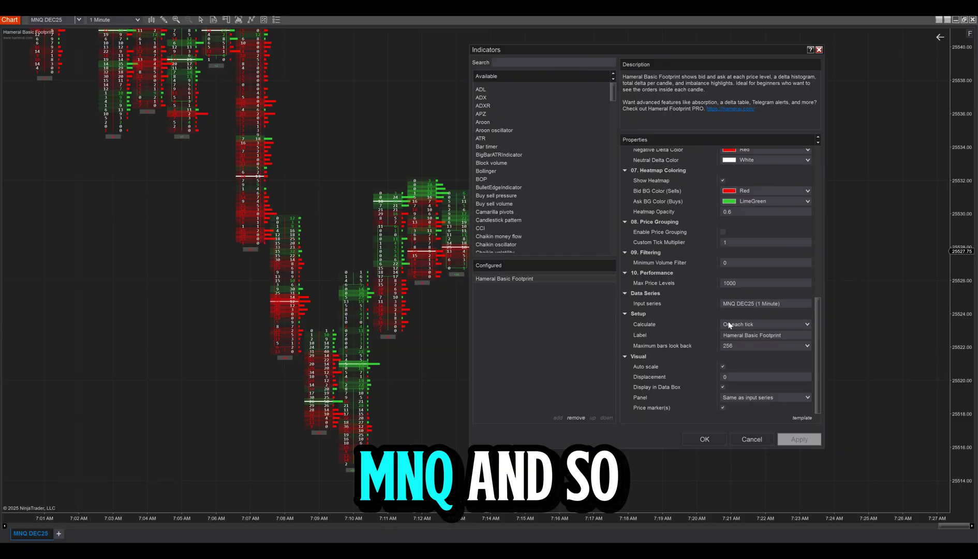
click(724, 231)
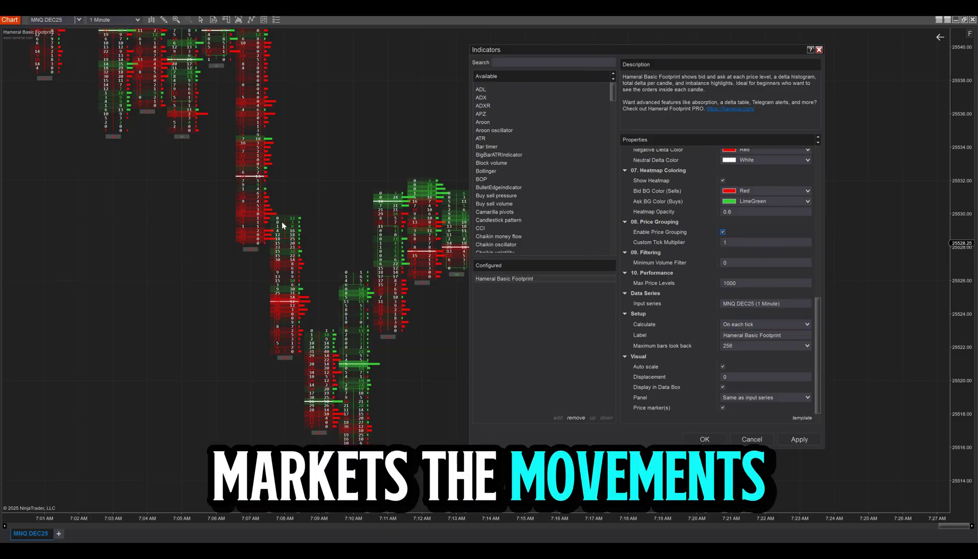
click(737, 243)
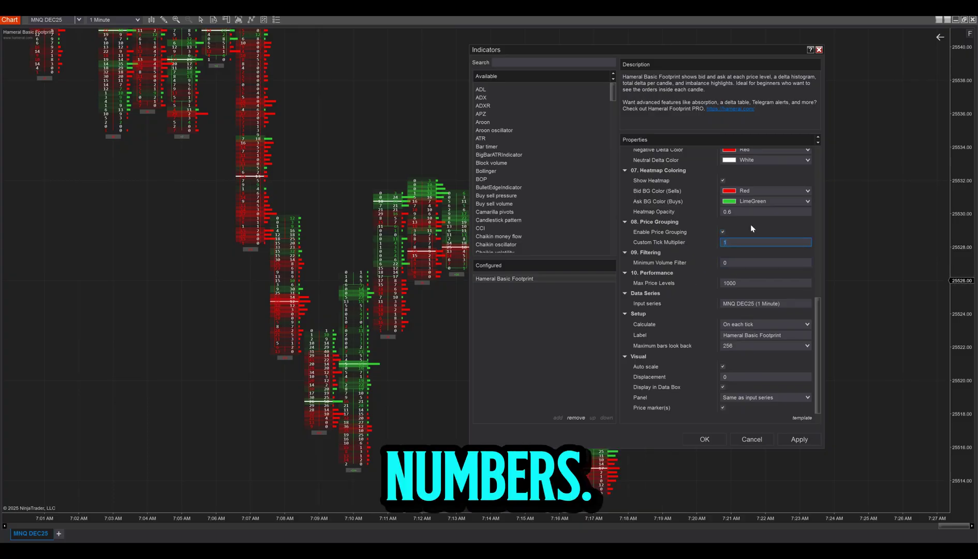
text(3)
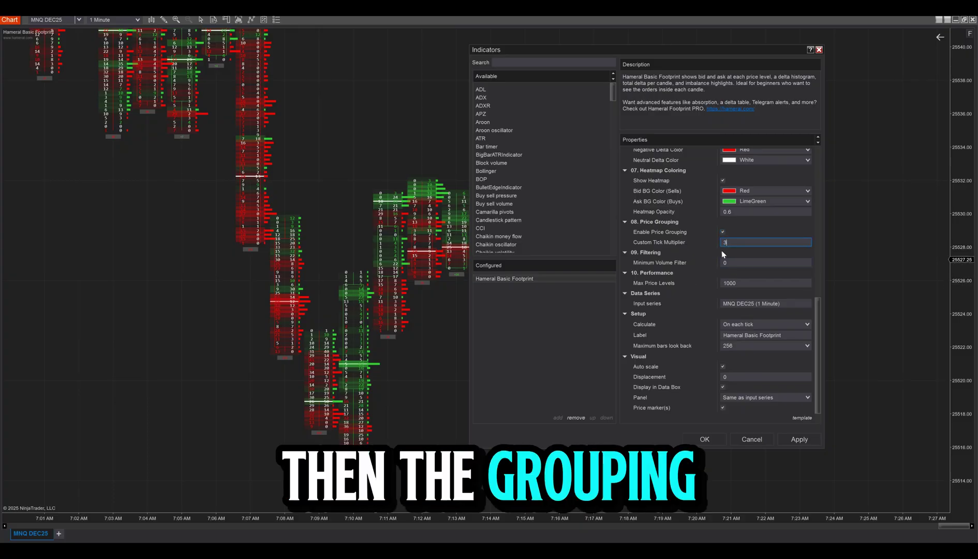
click(804, 440)
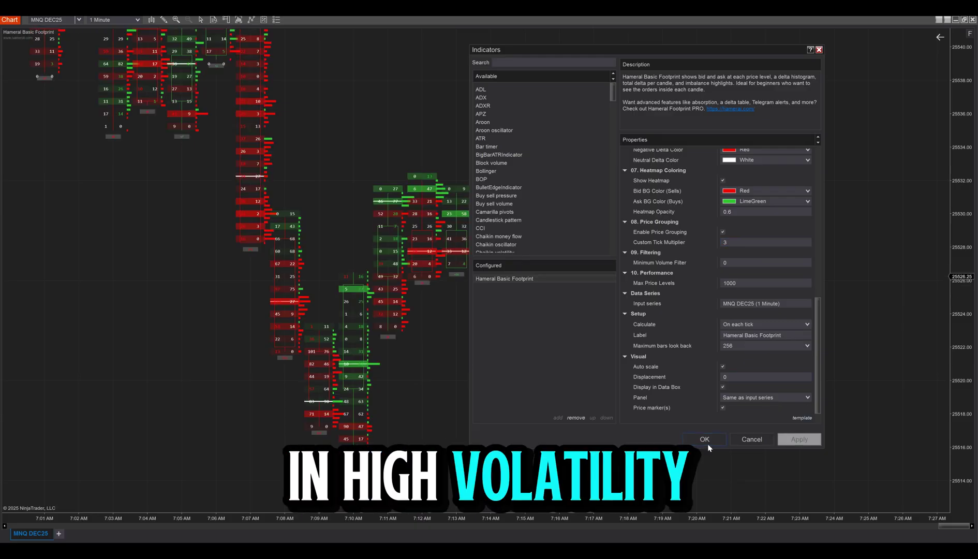
click(705, 439)
Set the footprint indicator's Custom Tick Multiplier to 6 and apply it to the chart
drag(971, 79, 949, 296)
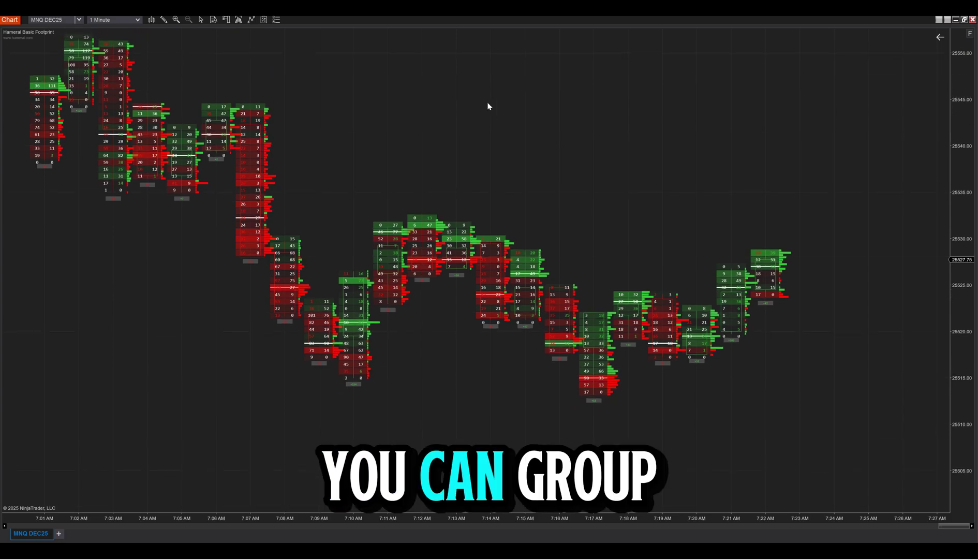
right_click(427, 67)
click(496, 116)
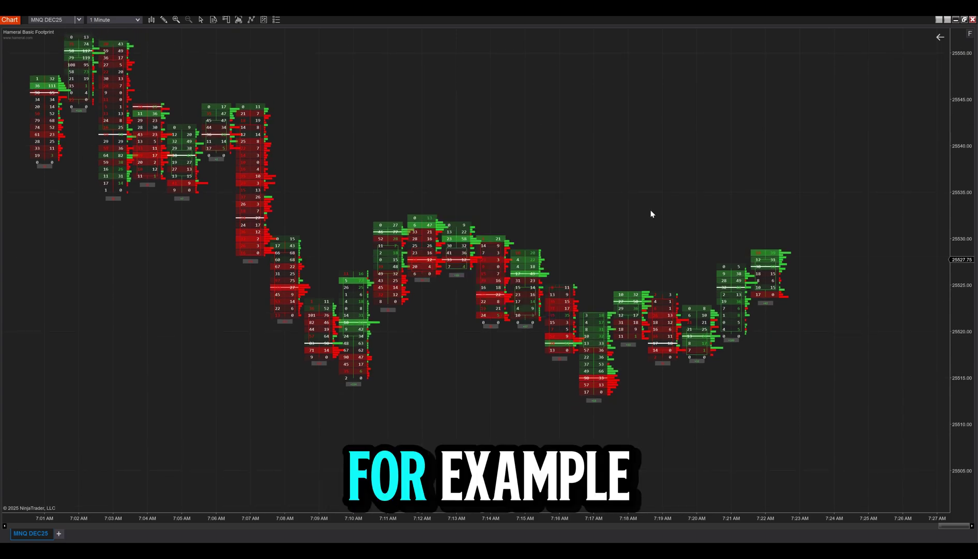
drag(630, 145, 675, 53)
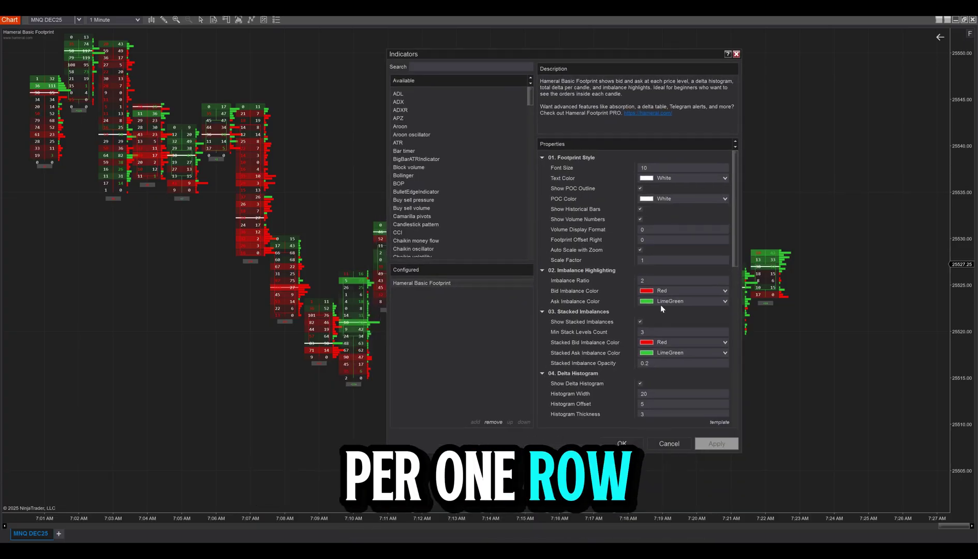
scroll(661, 303, down, 10)
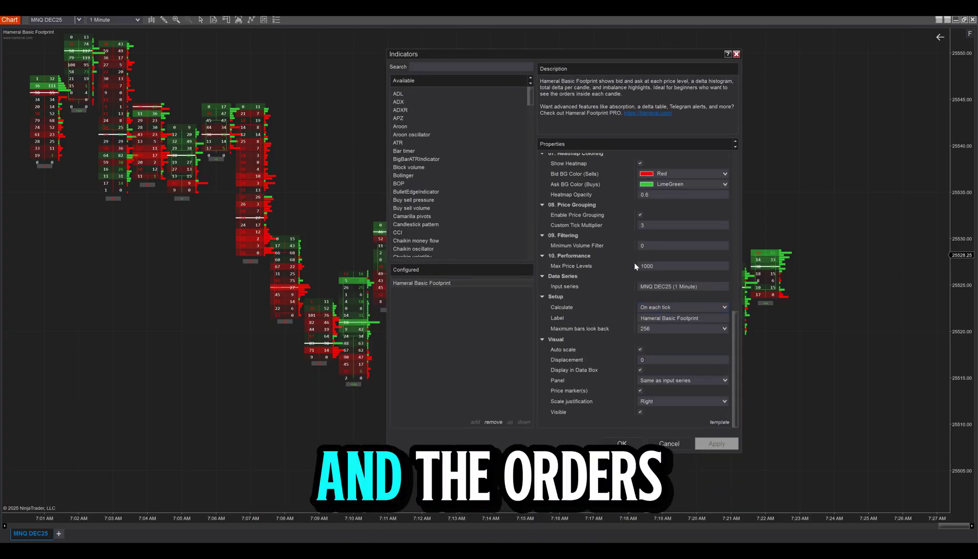
double_click(641, 226)
text(6)
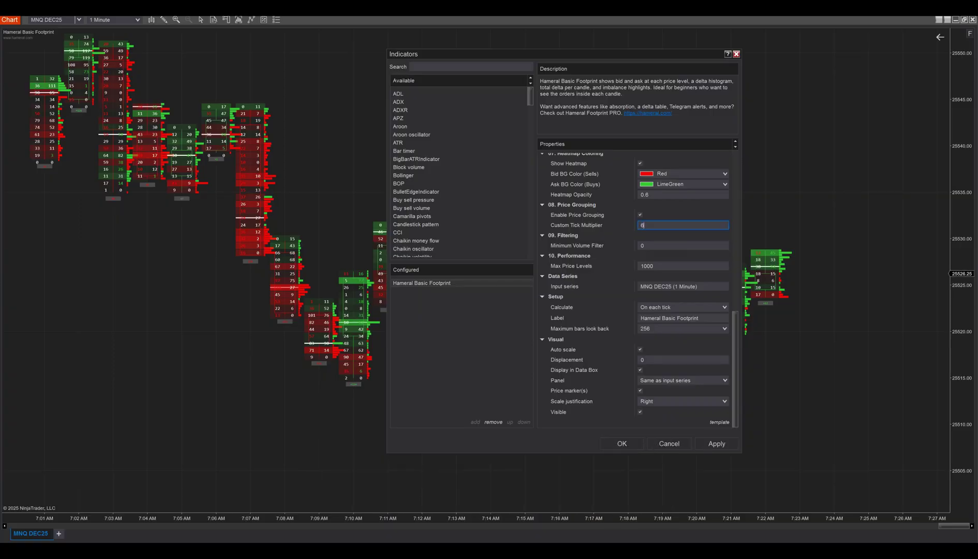
click(705, 444)
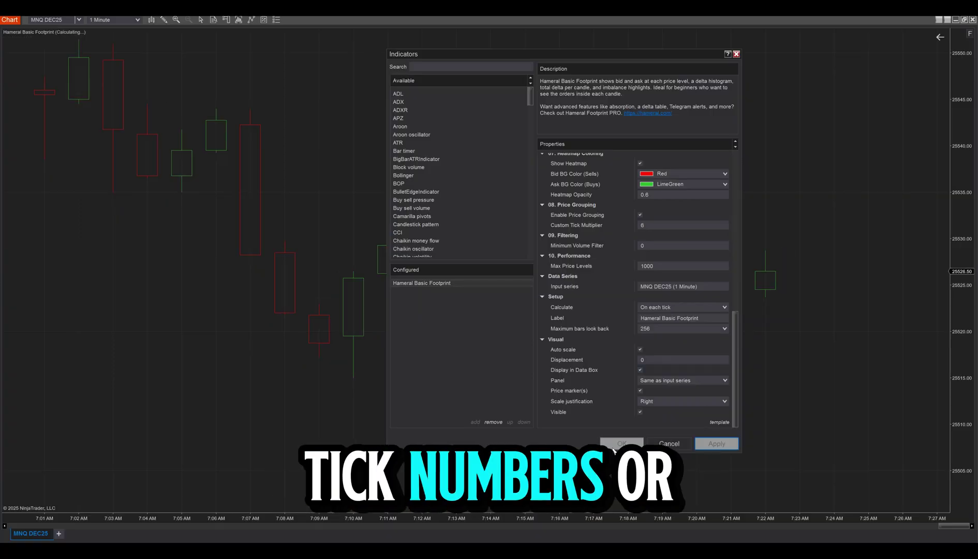
click(622, 444)
Compress the price axis and look through the earlier footprint bars to examine the grouped price rows
drag(975, 153, 953, 309)
scroll(586, 247, up, 10)
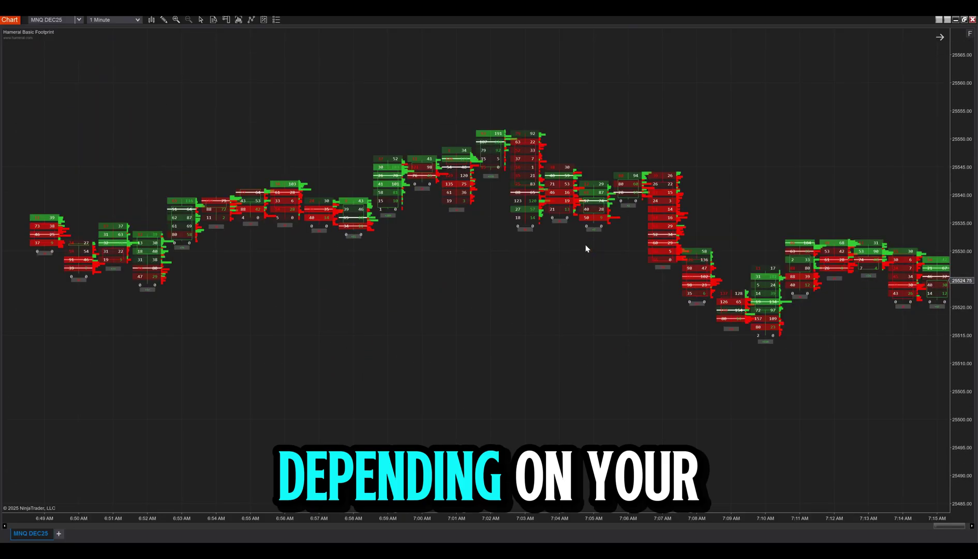
scroll(585, 247, down, 15)
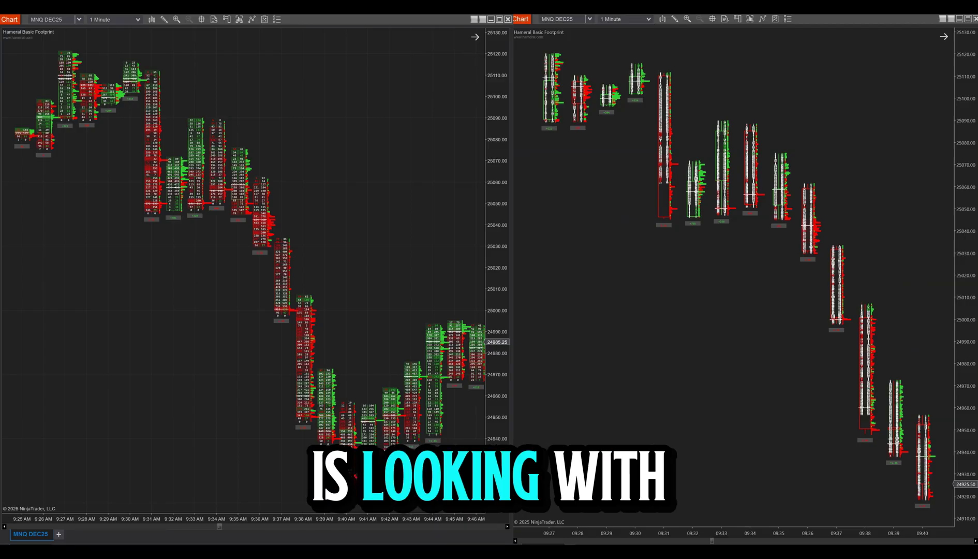
Review the indicator's Price Grouping, Filtering and Performance settings and open the Minimum Volume Filter value for editing
scroll(665, 119, up, 3)
scroll(665, 119, down, 6)
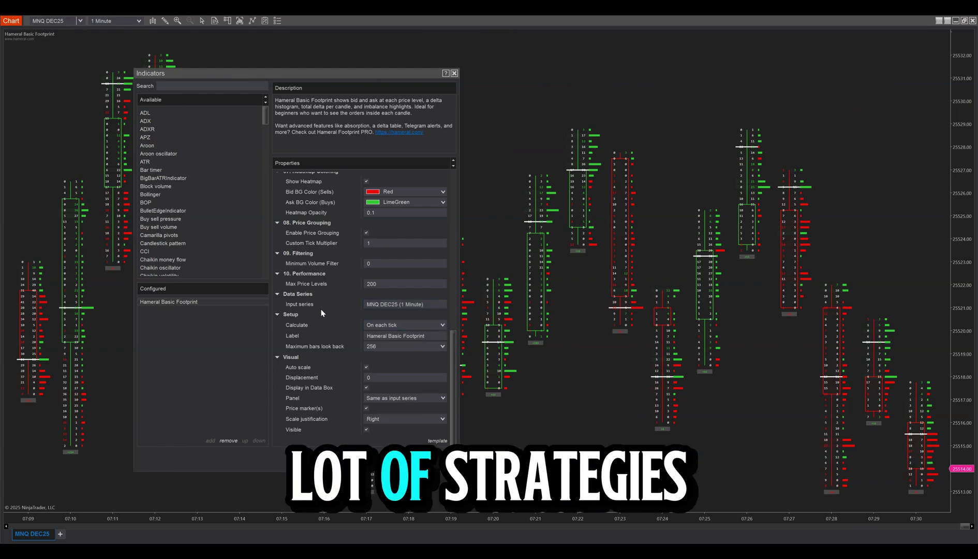
click(384, 264)
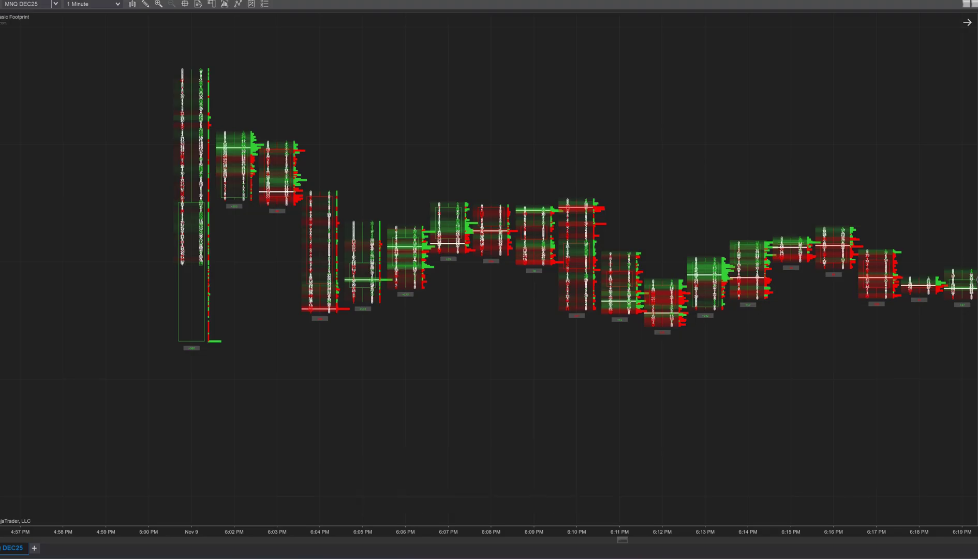
Set the footprint indicator's Max Price Levels to 600 and apply it to the chart with the large candle
right_click(289, 53)
click(289, 53)
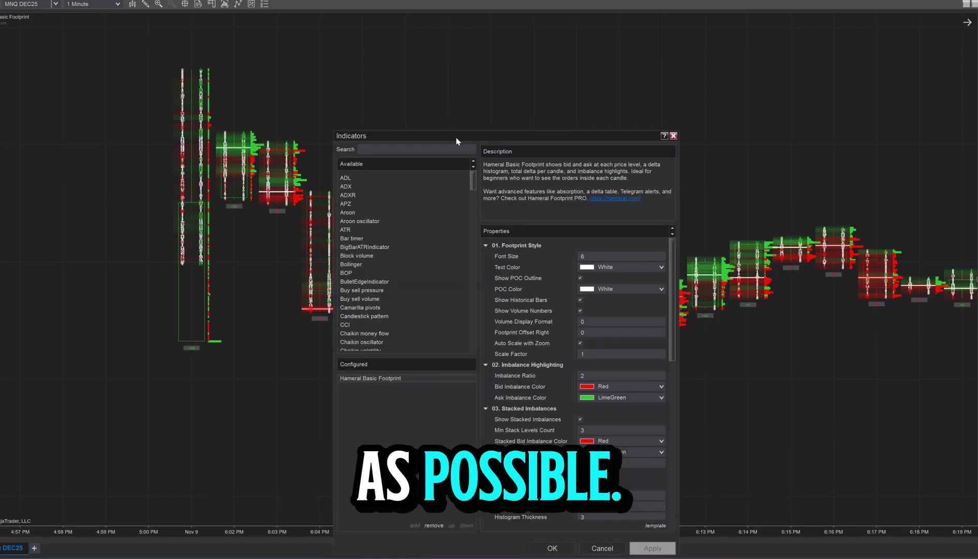
drag(456, 137, 463, 68)
scroll(549, 293, down, 8)
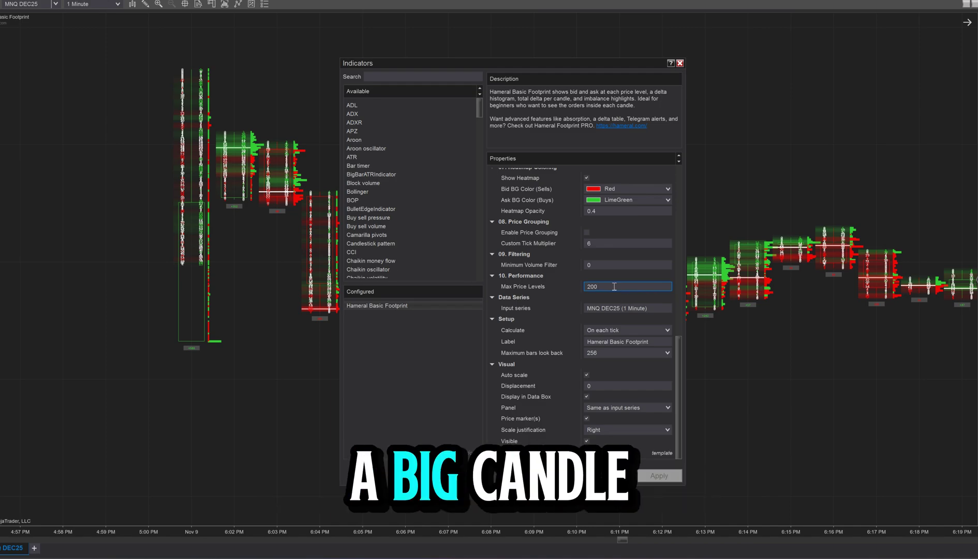
text(600)
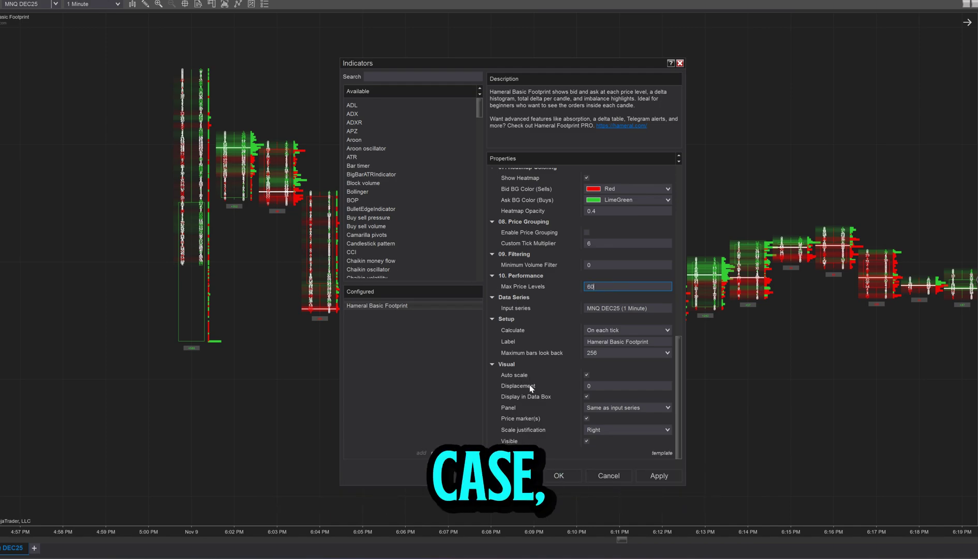
click(658, 476)
click(590, 476)
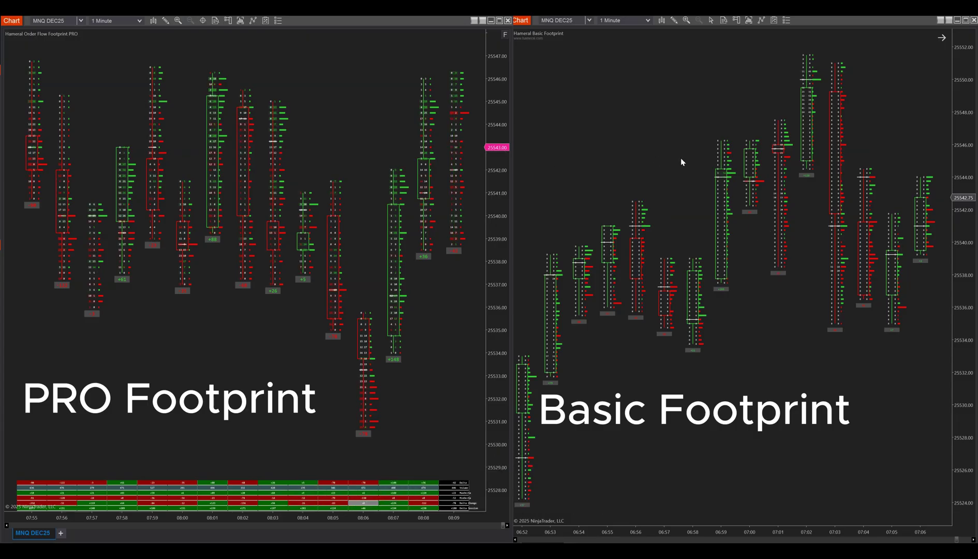
Look through the Basic Footprint chart's bars to compare them with the PRO Footprint chart, and maximize the PRO chart
scroll(779, 150, up, 6)
scroll(776, 150, down, 7)
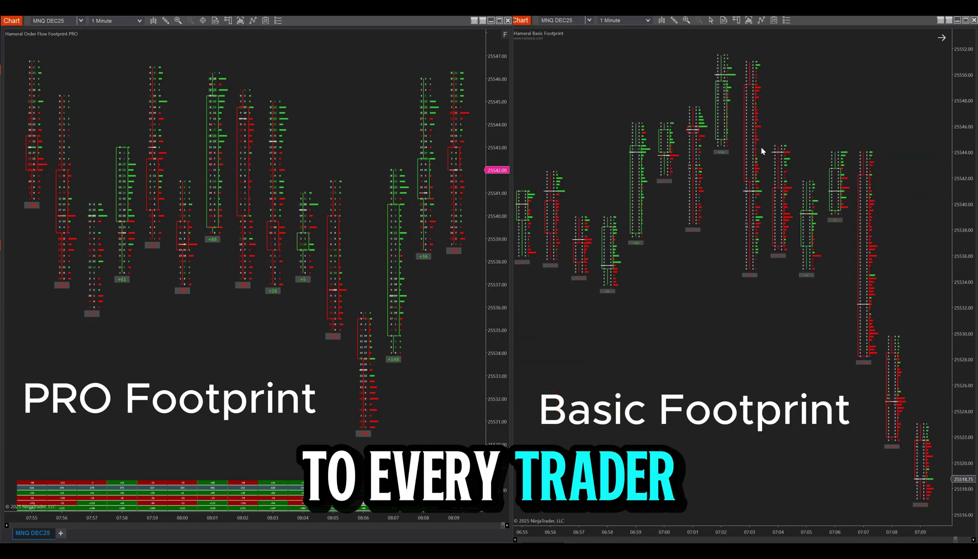
click(500, 20)
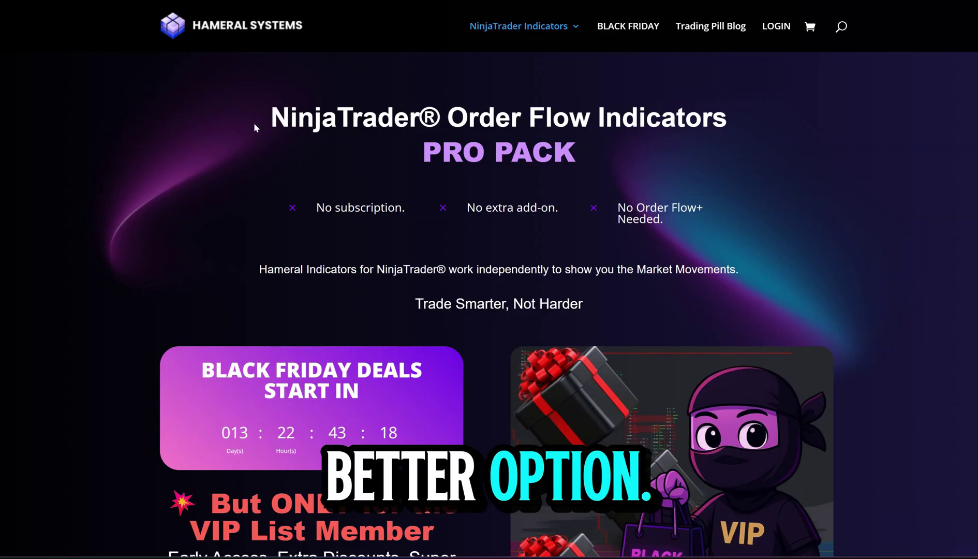
On the Hameral Systems website, read through the Order Flow Indicators PRO PACK page, covering its included indicators and bonuses
drag(567, 163, 686, 201)
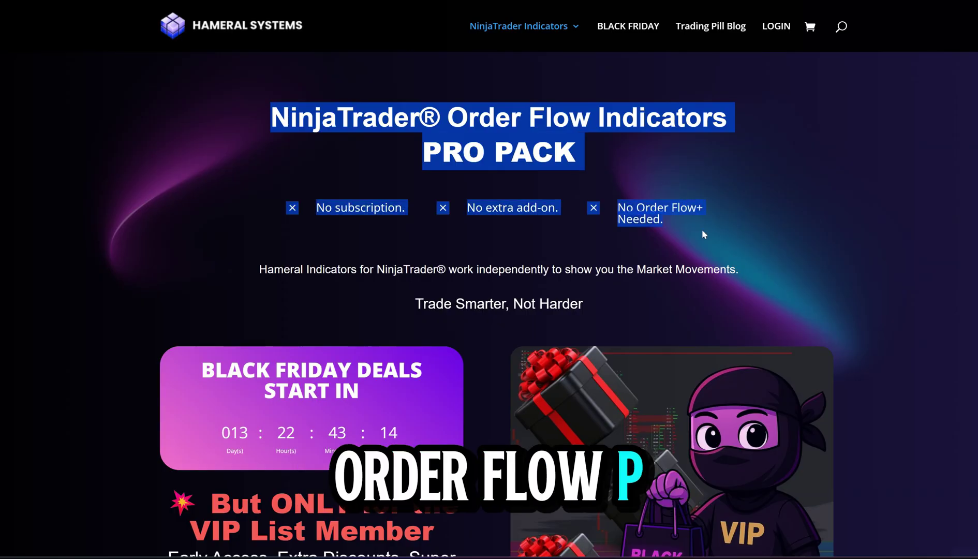
scroll(584, 237, down, 12)
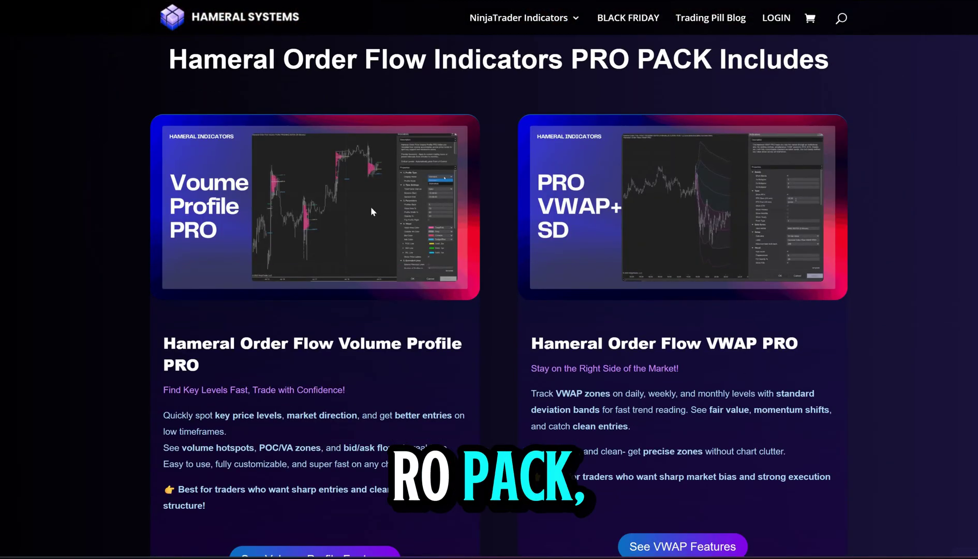
scroll(538, 249, down, 15)
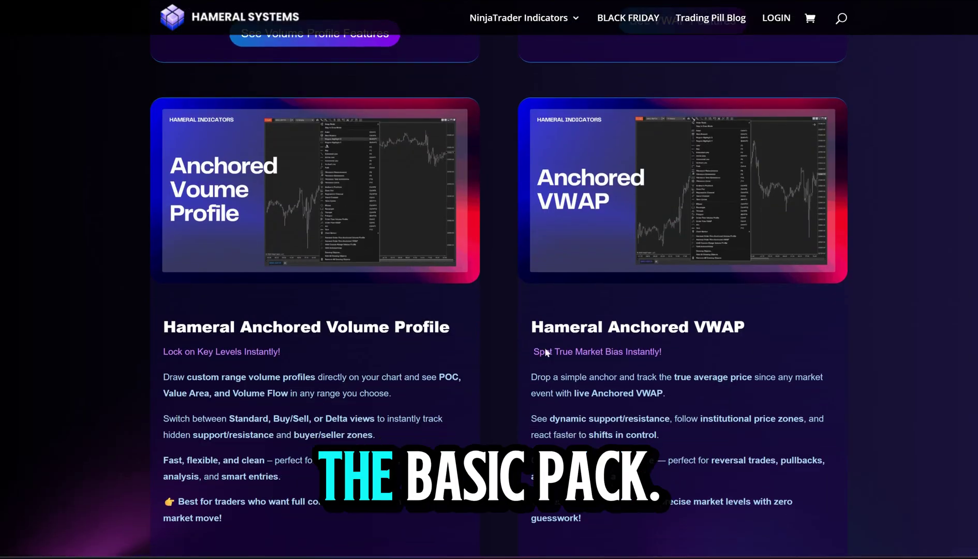
scroll(498, 335, down, 7)
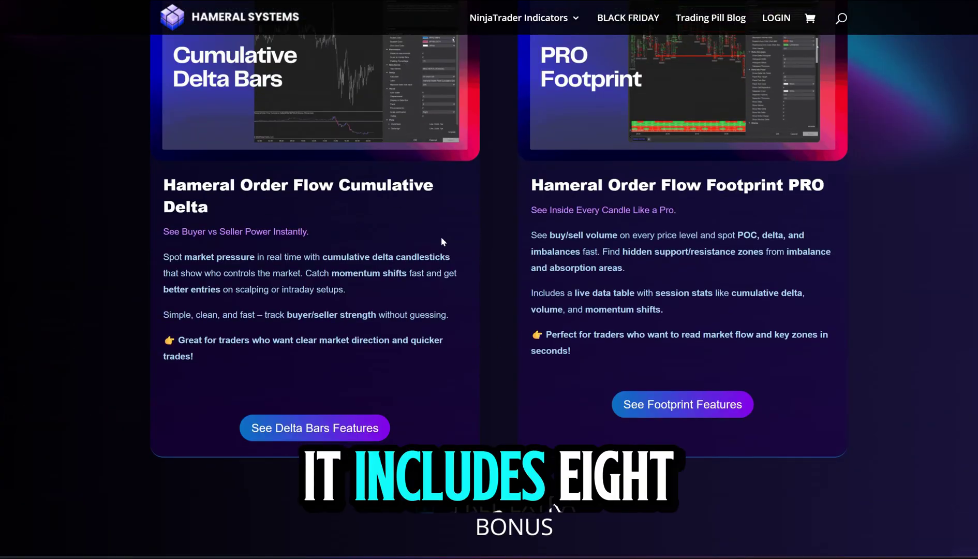
scroll(557, 263, up, 2)
scroll(558, 265, down, 12)
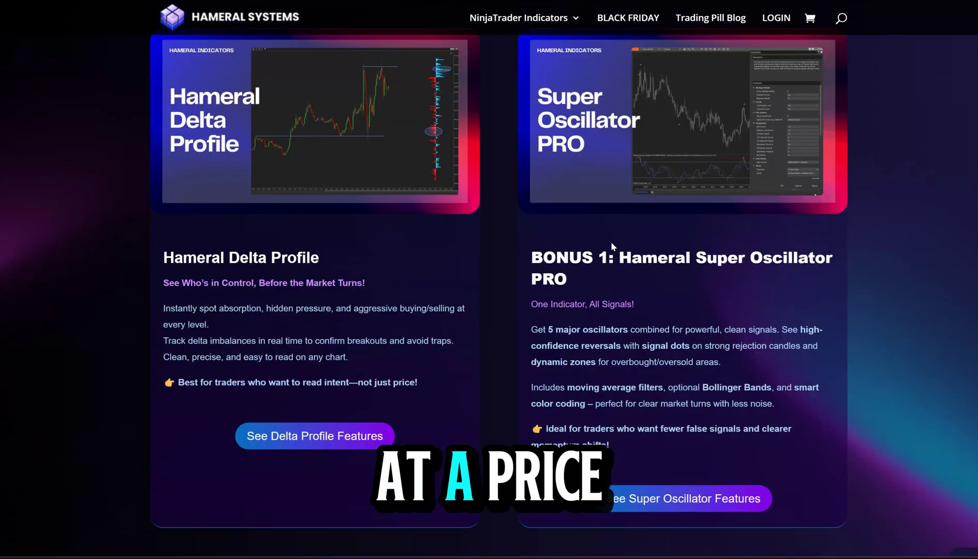
scroll(483, 234, down, 10)
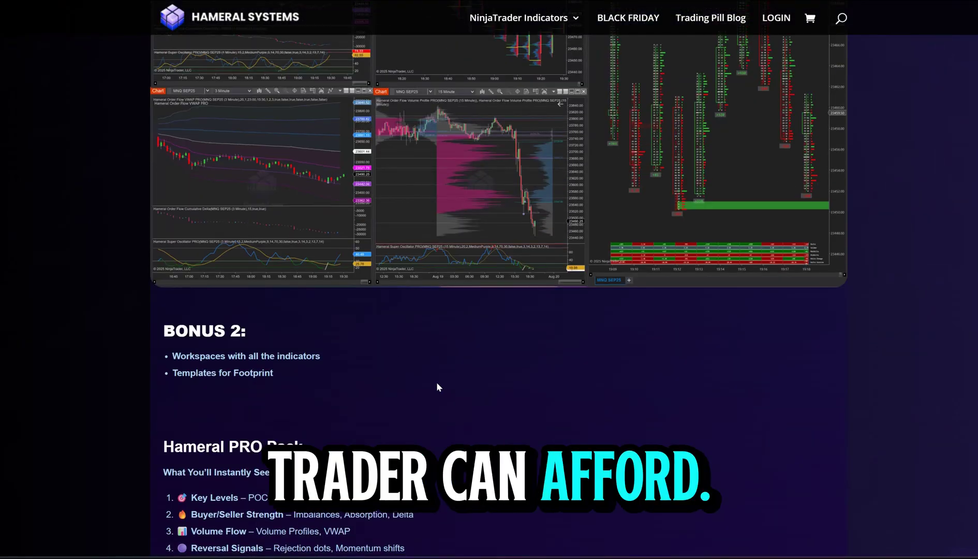
scroll(437, 386, down, 8)
scroll(522, 375, up, 15)
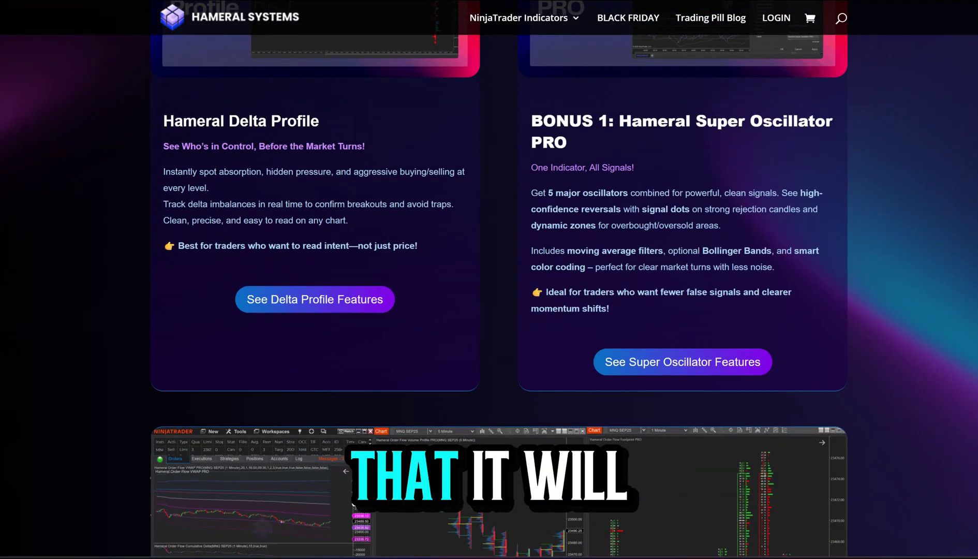
scroll(699, 336, up, 20)
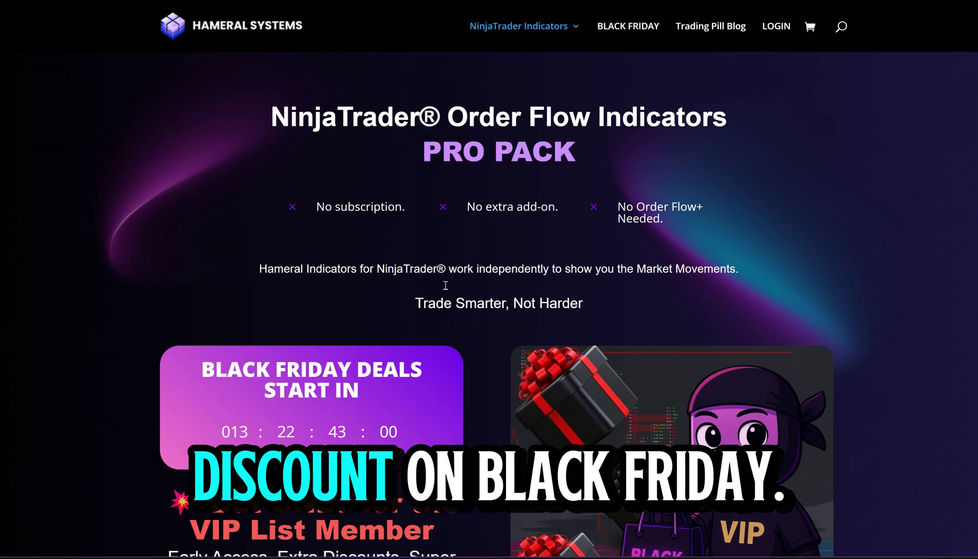
Examine the Black Friday VIP list offer and highlight its text down to the join option
scroll(445, 285, down, 5)
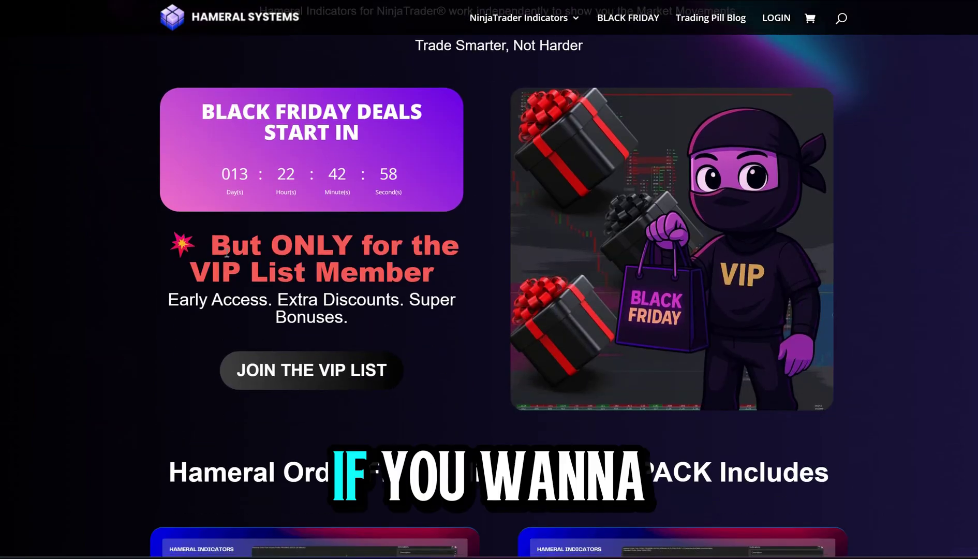
drag(227, 252, 439, 373)
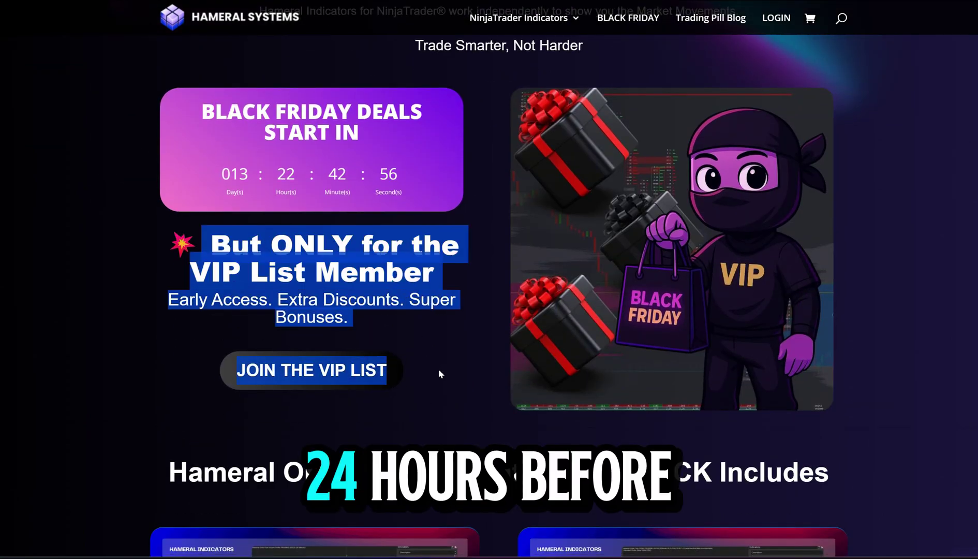
click(439, 370)
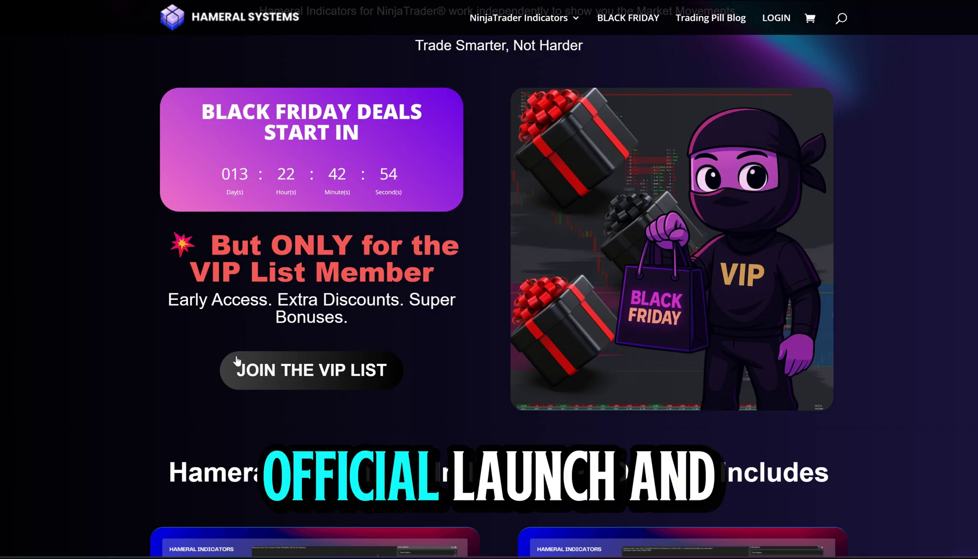